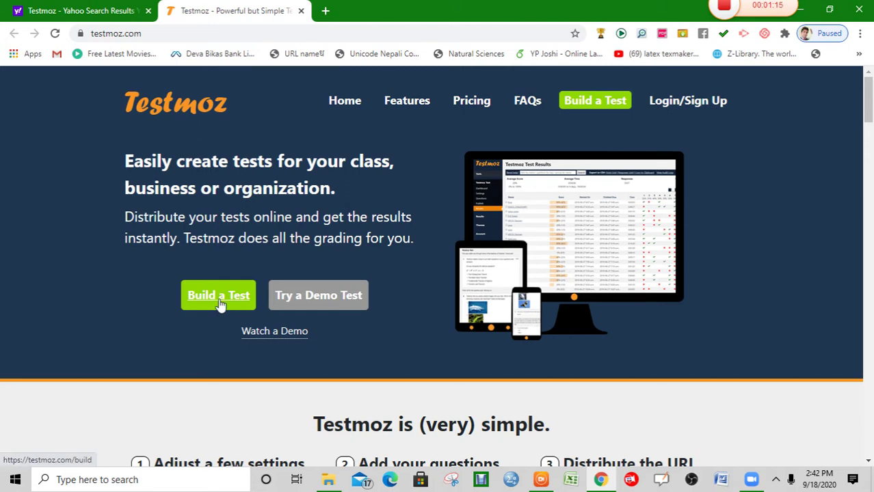
- Start building a new test named 'Simple Interest'
{"action": "left_click", "coordinate": [219, 301]}
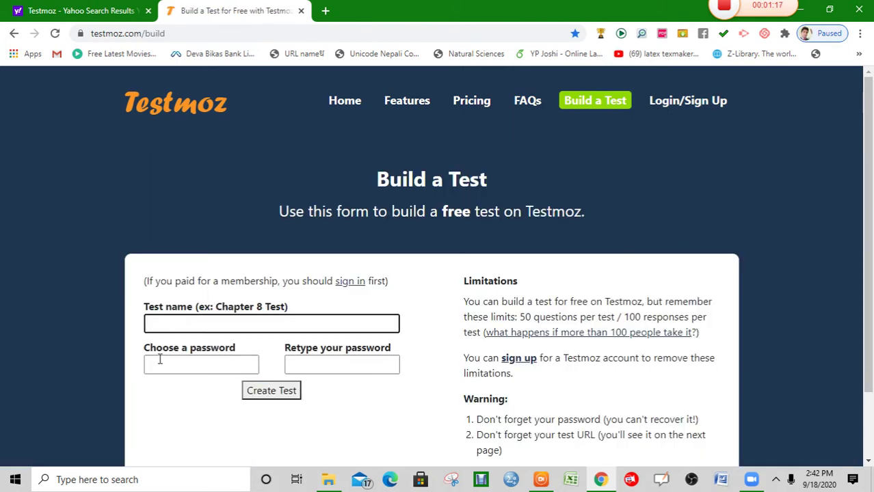
{"action": "scroll", "coordinate": [350, 265], "scroll_direction": "down", "scroll_amount": 1}
{"action": "scroll", "coordinate": [349, 265], "scroll_direction": "up", "scroll_amount": 1}
{"action": "left_click", "coordinate": [226, 325]}
{"action": "type", "text": "Simple In"}
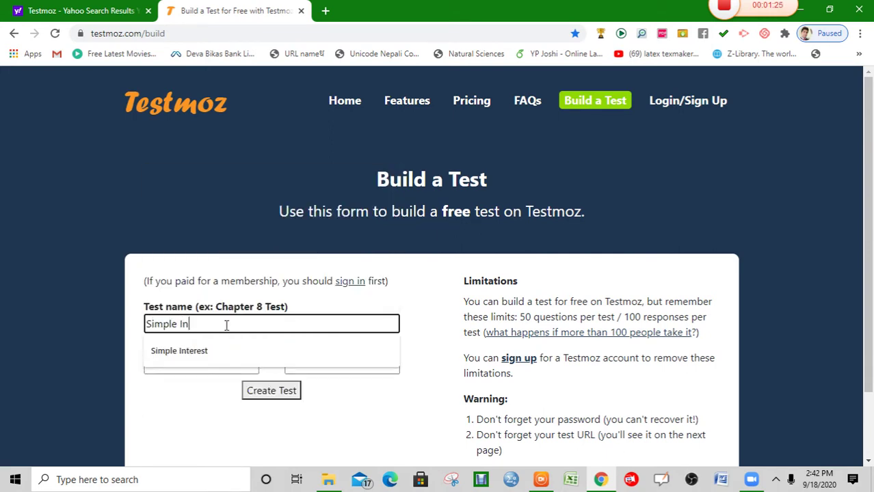
{"action": "type", "text": "terest"}
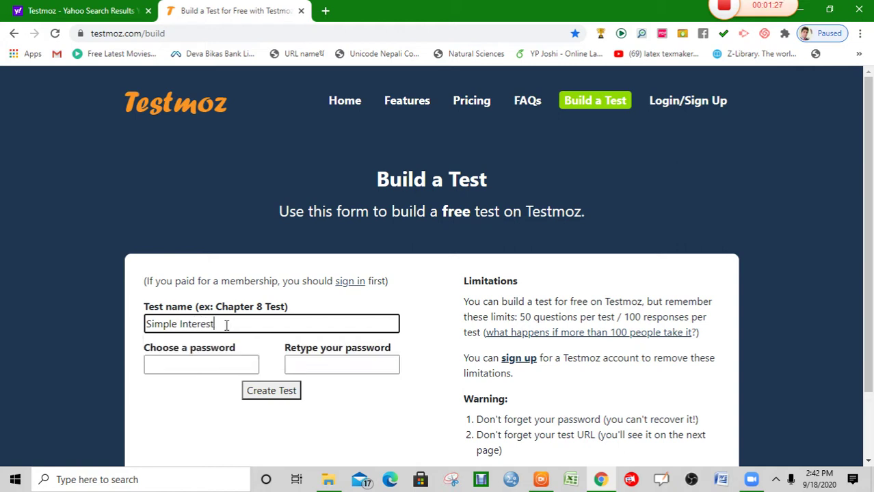
- Enter the test password and retype it in the confirmation field
{"action": "left_click", "coordinate": [200, 366]}
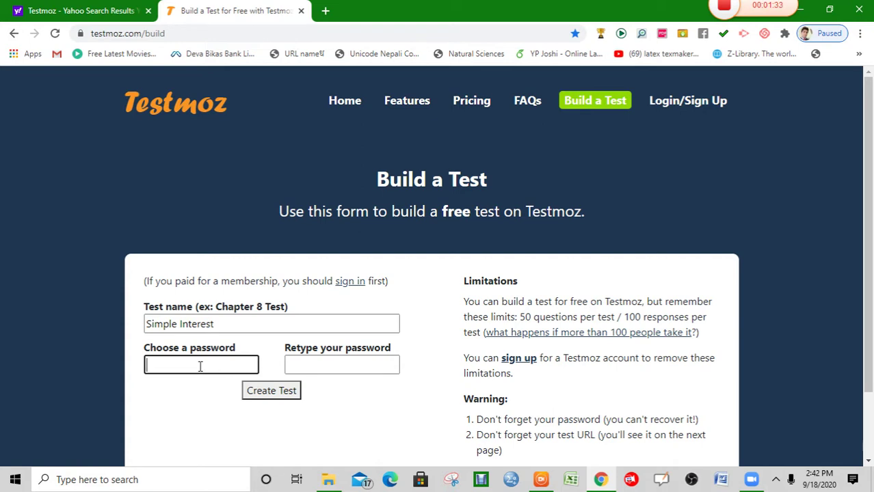
{"action": "type", "text": "•"}
{"action": "left_click", "coordinate": [305, 363]}
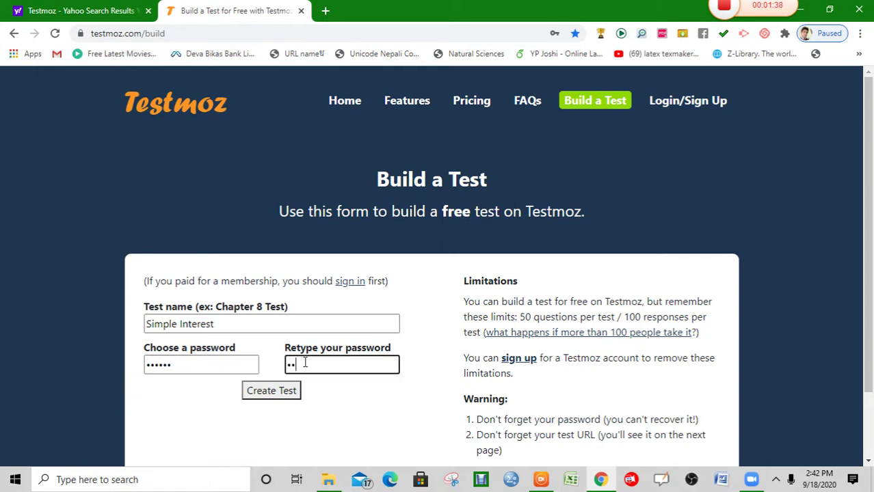
{"action": "type", "text": "••••••"}
- Create the Simple Interest test and go to its settings
{"action": "left_click", "coordinate": [289, 395]}
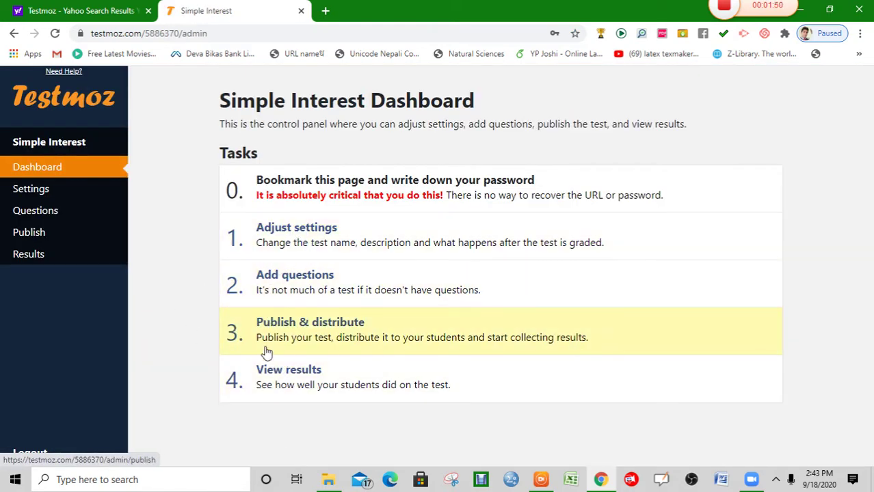
{"action": "left_click", "coordinate": [304, 246]}
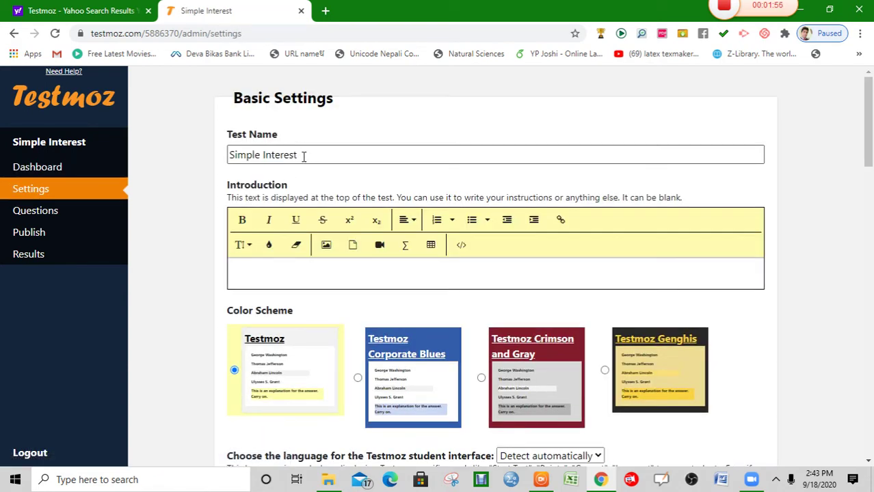
{"action": "scroll", "coordinate": [306, 283], "scroll_direction": "down", "scroll_amount": 3}
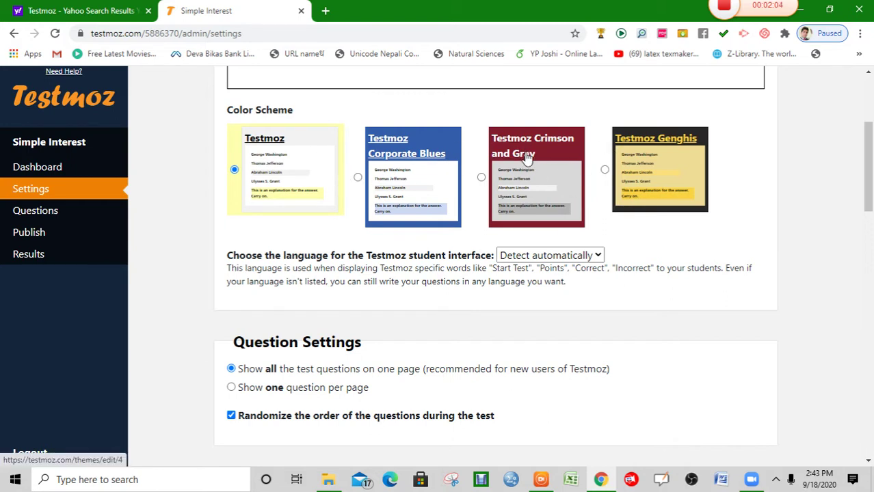
- Switch the colour scheme to Testmoz Corporate Blues
{"action": "left_click", "coordinate": [409, 157]}
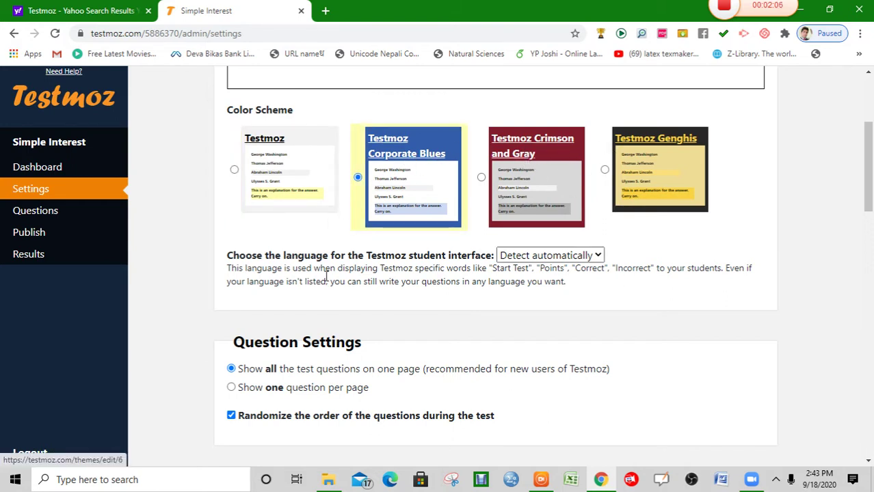
{"action": "scroll", "coordinate": [337, 312], "scroll_direction": "down", "scroll_amount": 2}
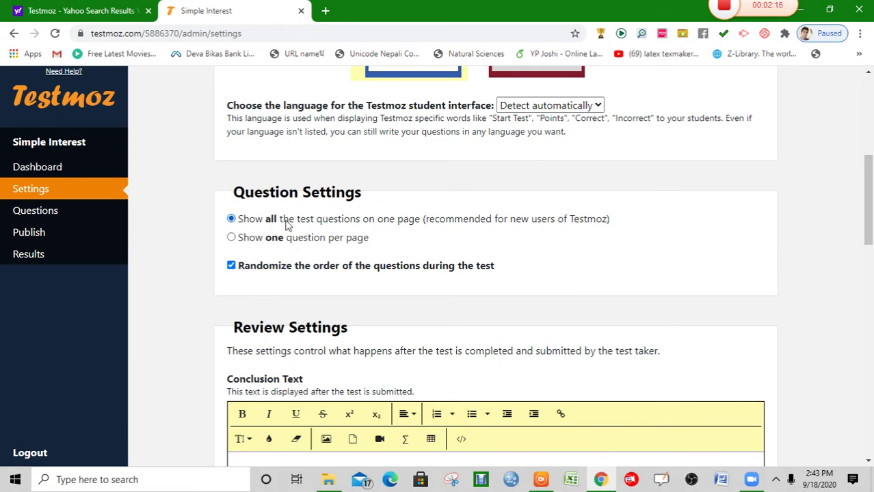
{"action": "scroll", "coordinate": [266, 286], "scroll_direction": "down", "scroll_amount": 1}
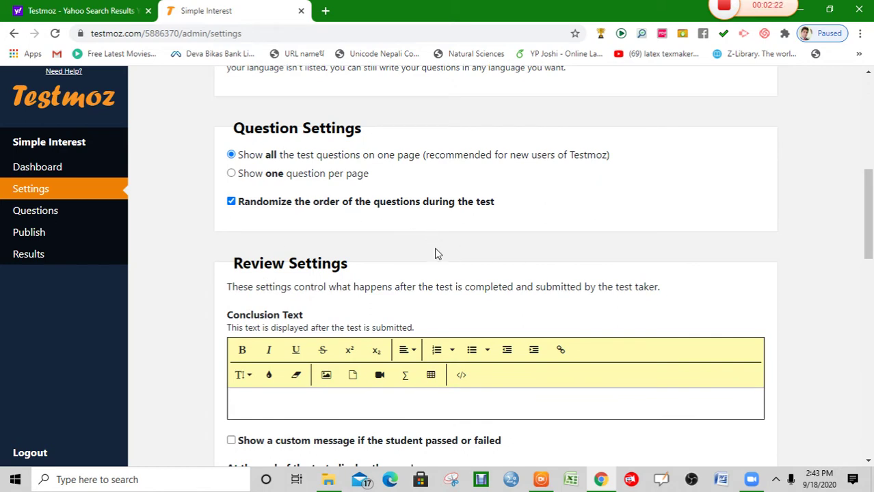
{"action": "scroll", "coordinate": [436, 253], "scroll_direction": "down", "scroll_amount": 1}
{"action": "scroll", "coordinate": [436, 252], "scroll_direction": "up", "scroll_amount": 2}
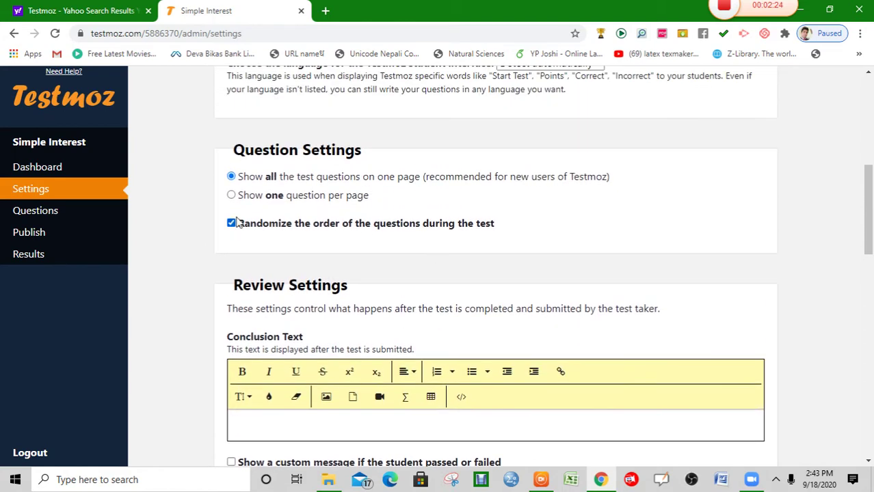
{"action": "scroll", "coordinate": [268, 270], "scroll_direction": "down", "scroll_amount": 3}
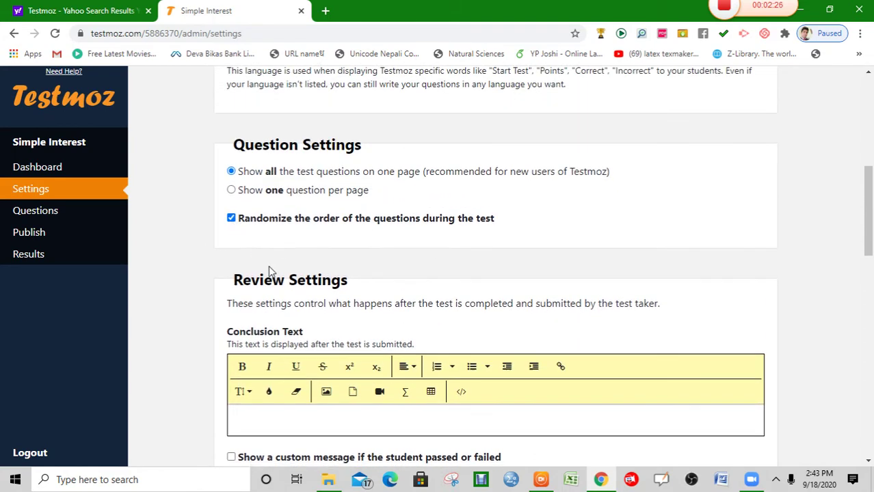
{"action": "scroll", "coordinate": [269, 270], "scroll_direction": "down", "scroll_amount": 2}
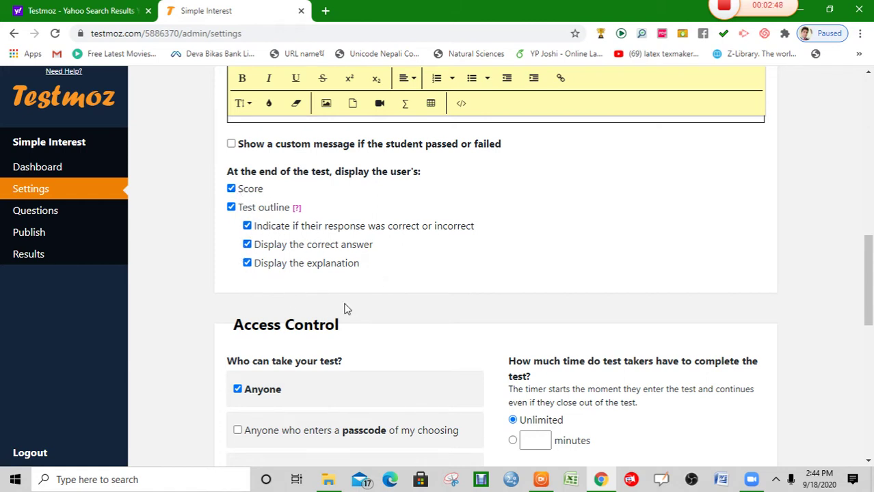
- Set a 10-minute time limit for the test
{"action": "scroll", "coordinate": [346, 304], "scroll_direction": "down", "scroll_amount": 2}
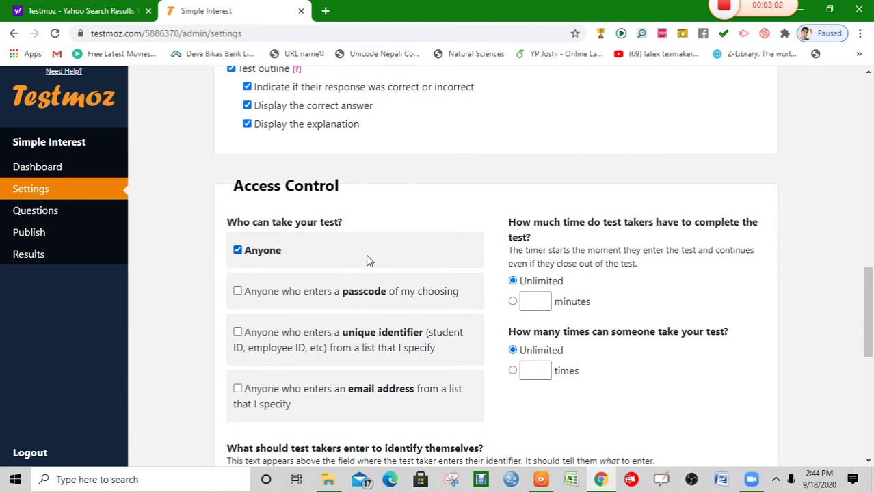
{"action": "scroll", "coordinate": [366, 257], "scroll_direction": "down", "scroll_amount": 1}
{"action": "scroll", "coordinate": [424, 250], "scroll_direction": "up", "scroll_amount": 1}
{"action": "left_click", "coordinate": [539, 307]}
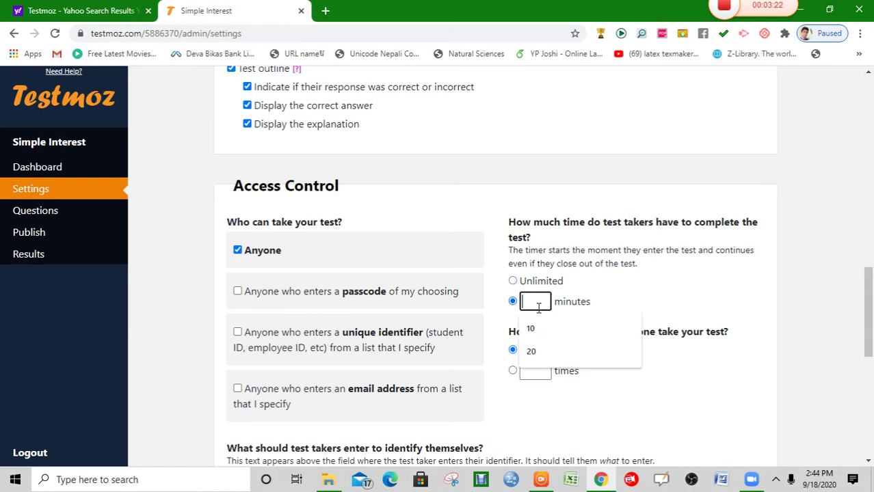
{"action": "type", "text": "10"}
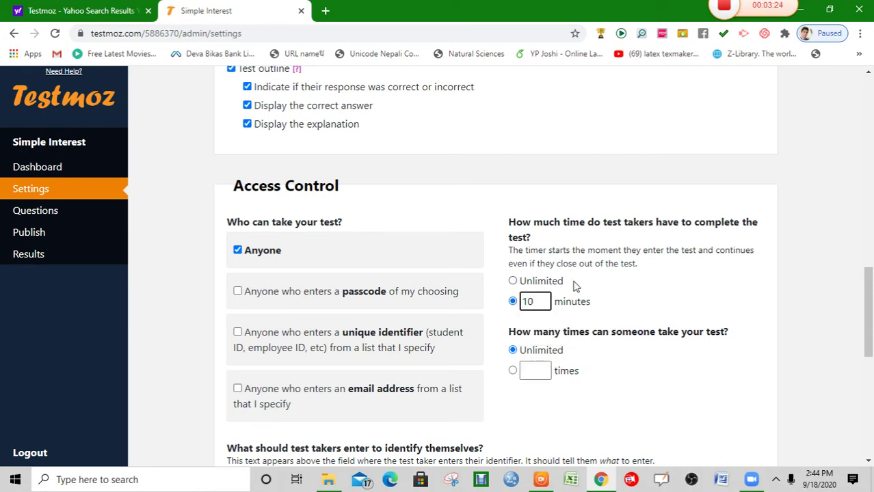
{"action": "scroll", "coordinate": [616, 287], "scroll_direction": "down", "scroll_amount": 2}
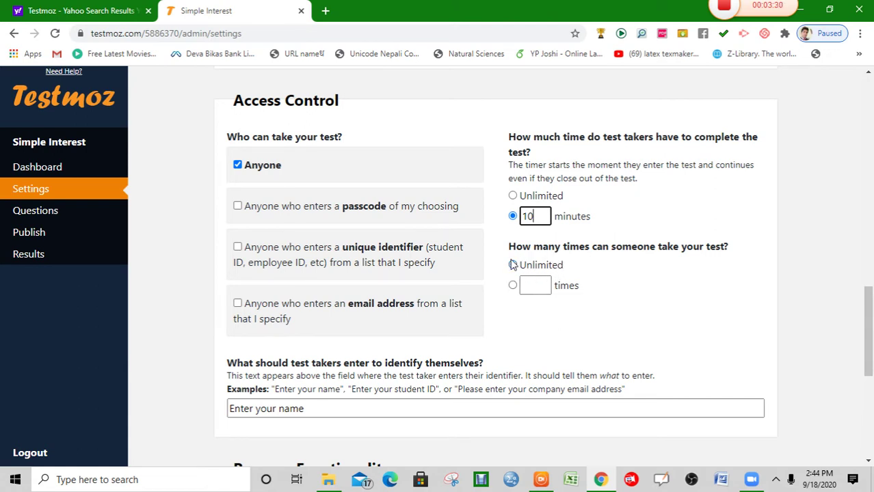
- Allow each test taker only 1 attempt
{"action": "left_click", "coordinate": [540, 282]}
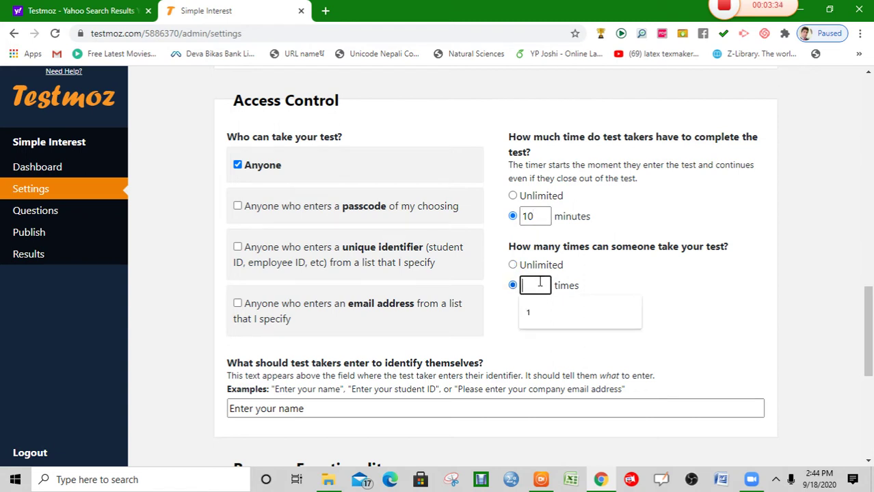
{"action": "left_click", "coordinate": [650, 288]}
{"action": "left_click", "coordinate": [532, 283]}
{"action": "type", "text": "1"}
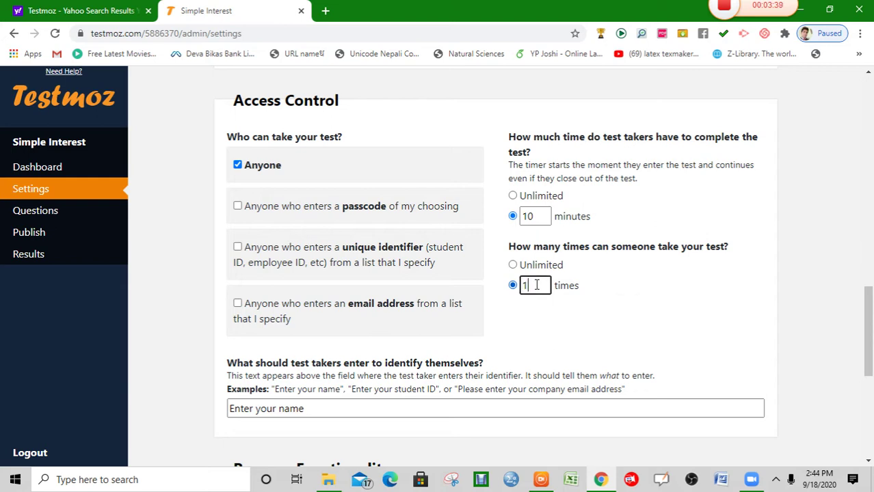
{"action": "left_click", "coordinate": [586, 292]}
{"action": "scroll", "coordinate": [551, 329], "scroll_direction": "down", "scroll_amount": 1}
{"action": "scroll", "coordinate": [551, 329], "scroll_direction": "down", "scroll_amount": 1}
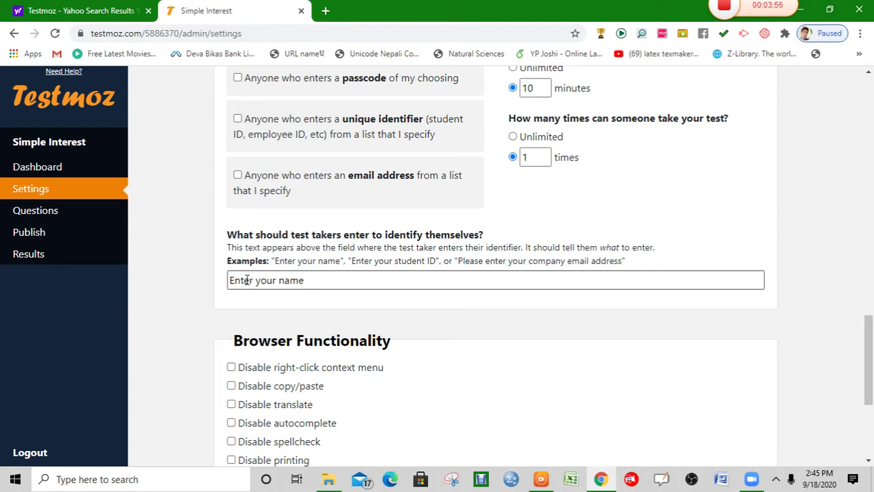
- Keep the 'Enter your name' identification prompt and save the test settings
{"action": "left_click", "coordinate": [301, 280]}
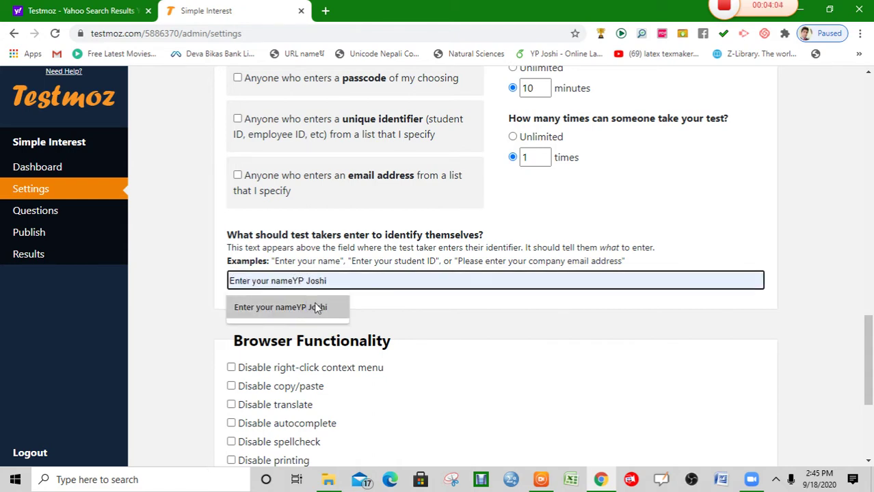
{"action": "left_click", "coordinate": [395, 316]}
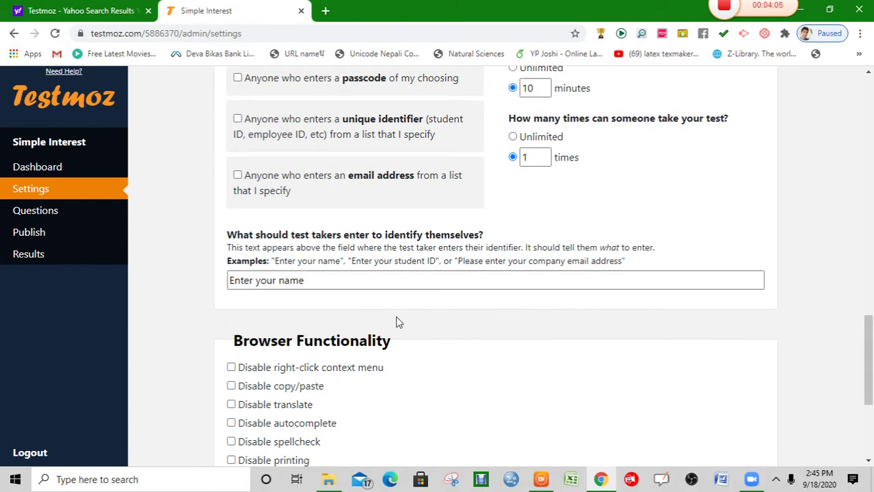
{"action": "scroll", "coordinate": [395, 316], "scroll_direction": "down", "scroll_amount": 3}
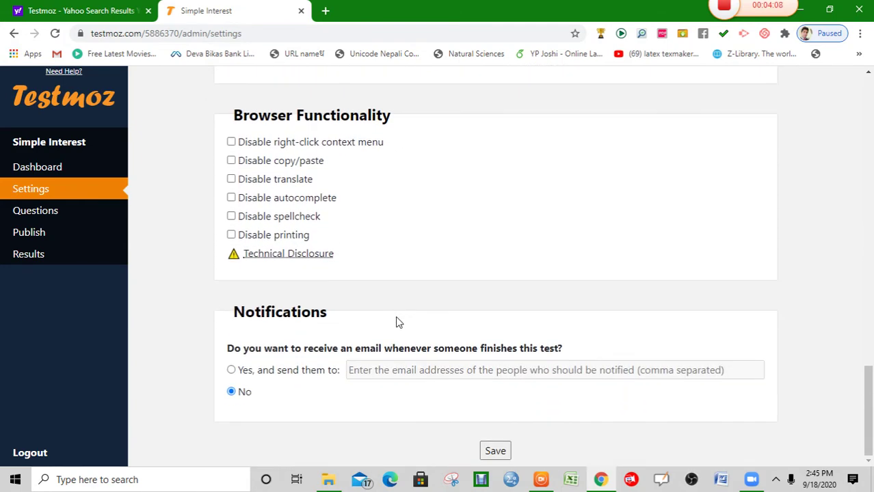
{"action": "scroll", "coordinate": [397, 321], "scroll_direction": "up", "scroll_amount": 4}
{"action": "scroll", "coordinate": [395, 316], "scroll_direction": "up", "scroll_amount": 3}
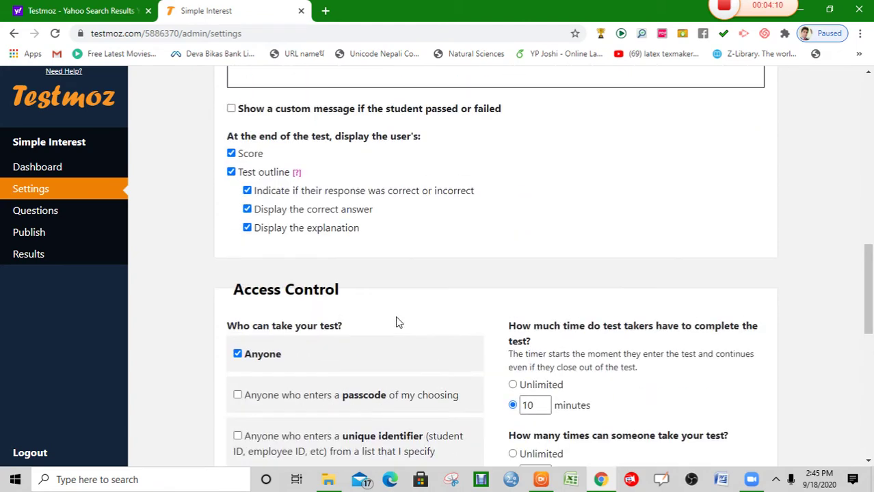
{"action": "scroll", "coordinate": [395, 318], "scroll_direction": "down", "scroll_amount": 7}
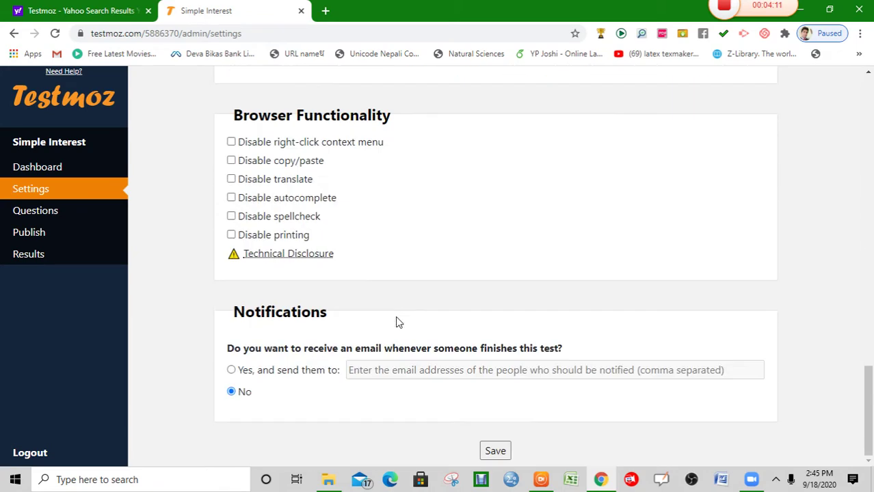
{"action": "left_click", "coordinate": [500, 453]}
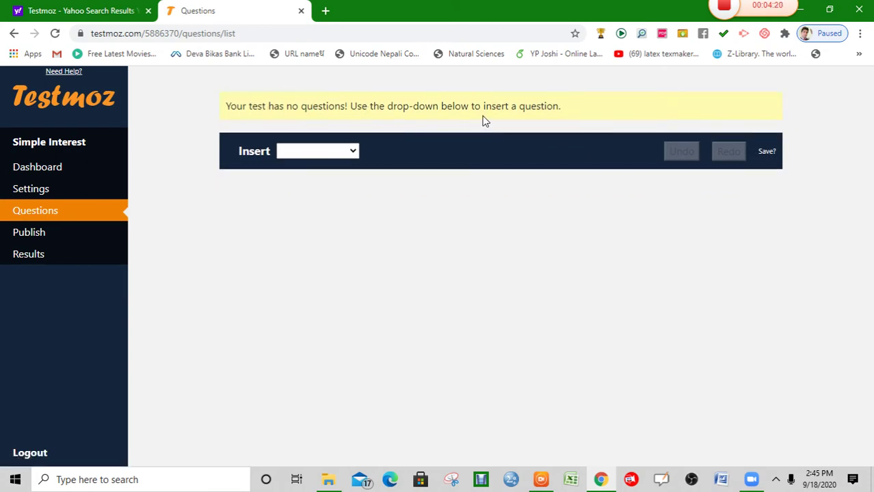
- Add a multiple choice question reading 'What do you mean by R = 10% p.a.?'
{"action": "left_click", "coordinate": [353, 152]}
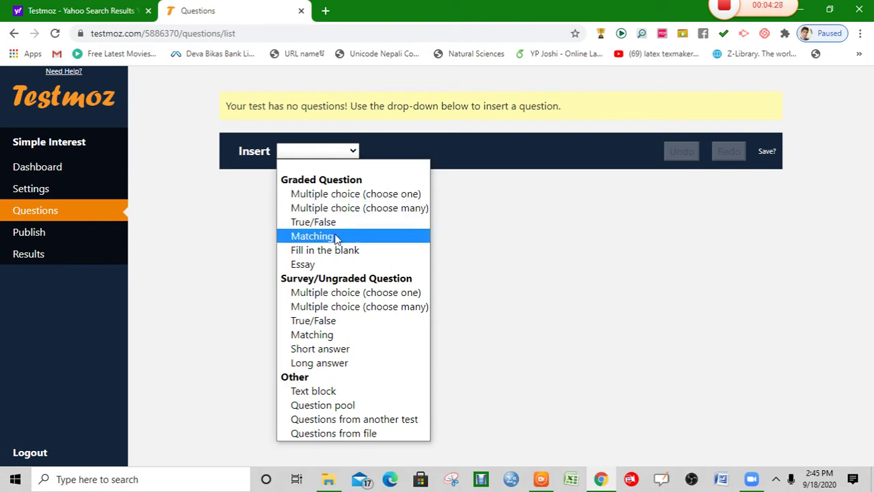
{"action": "left_click", "coordinate": [333, 195]}
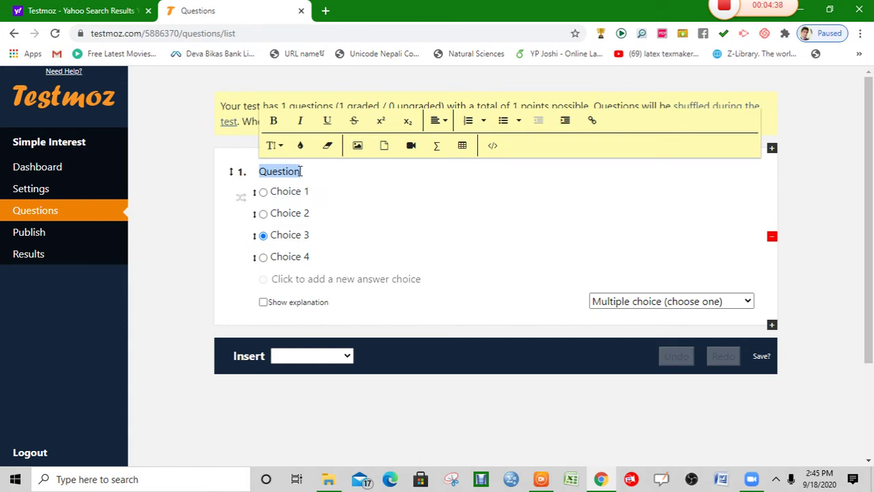
{"action": "left_click", "coordinate": [301, 172]}
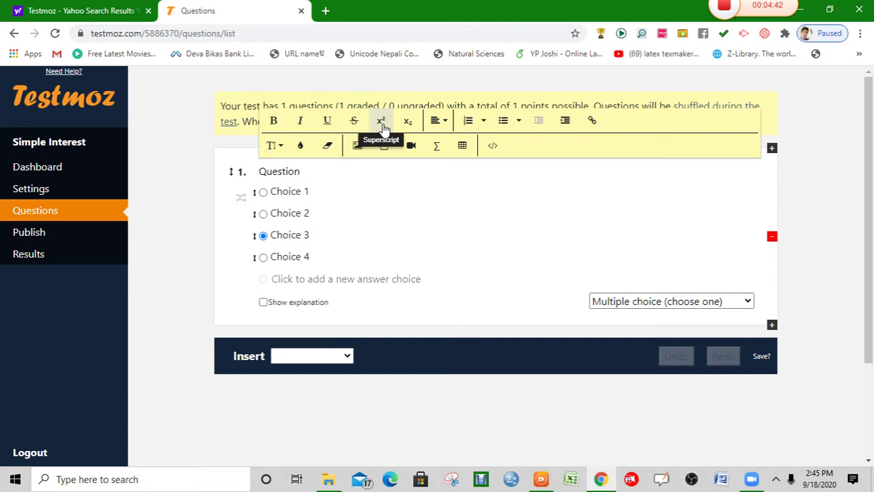
{"action": "left_click", "coordinate": [441, 155]}
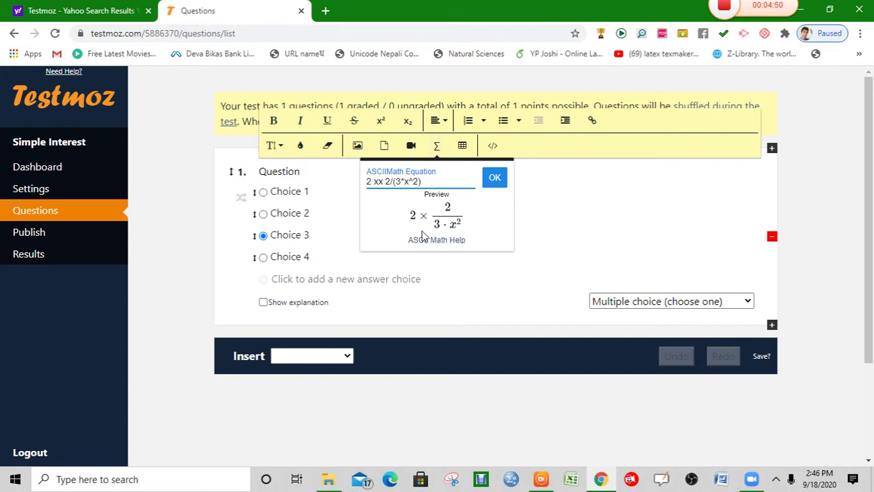
{"action": "left_click", "coordinate": [462, 150]}
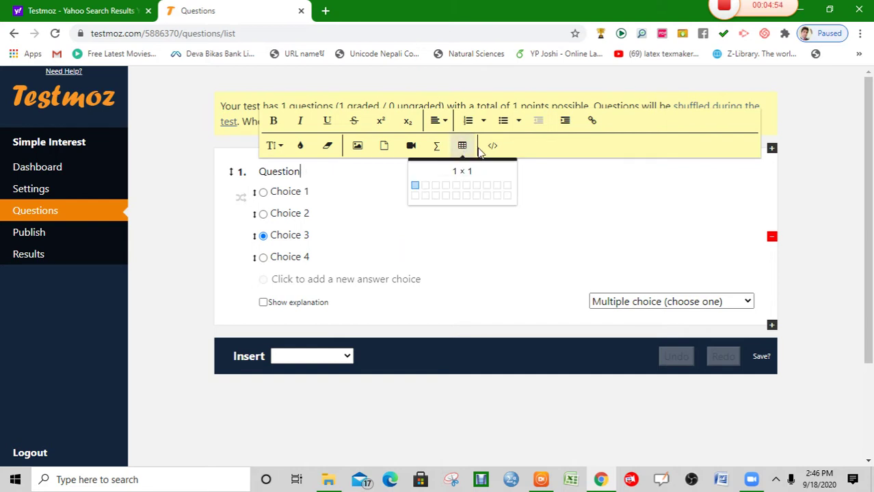
{"action": "left_click", "coordinate": [300, 172]}
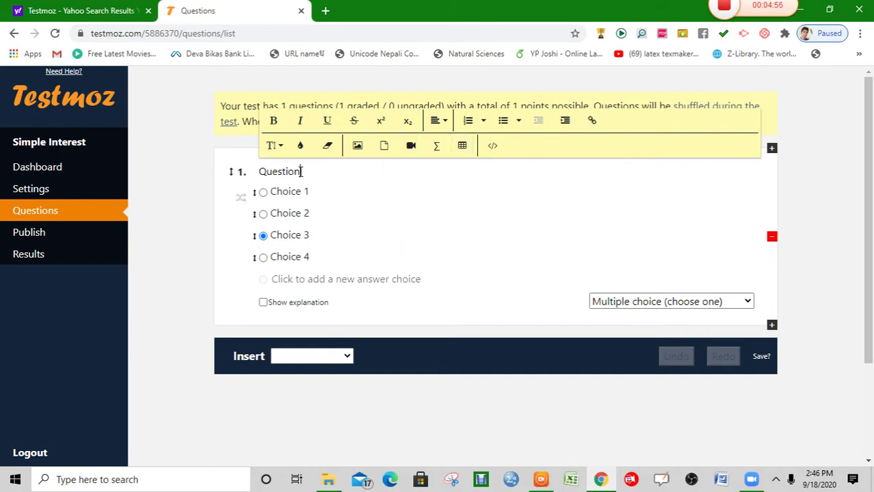
{"action": "left_click_drag", "start_coordinate": [300, 172], "coordinate": [259, 172]}
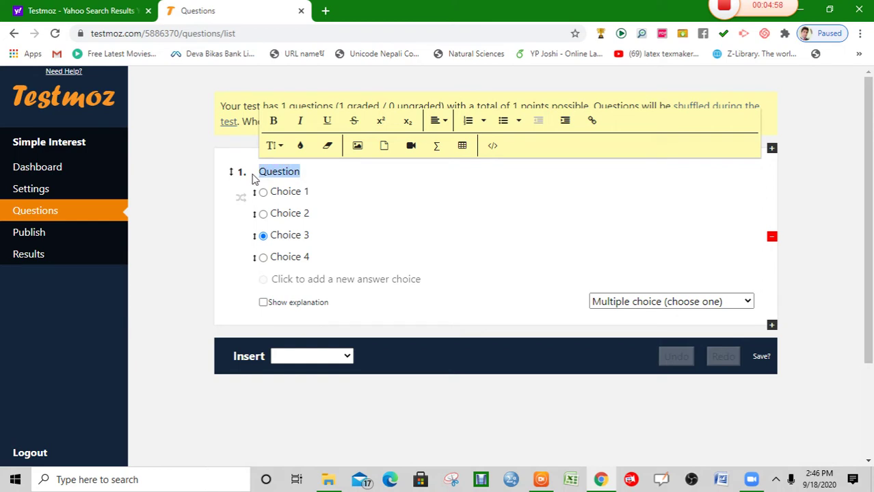
{"action": "type", "text": "What "}
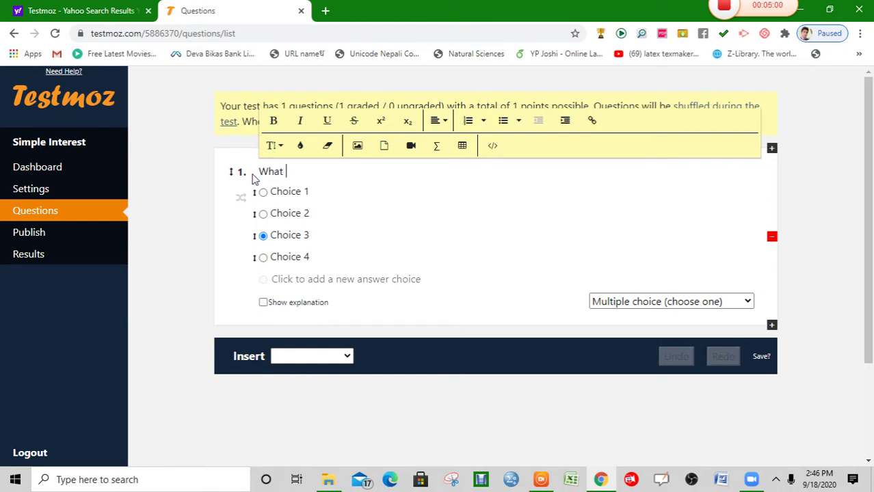
{"action": "type", "text": "do you mean by"}
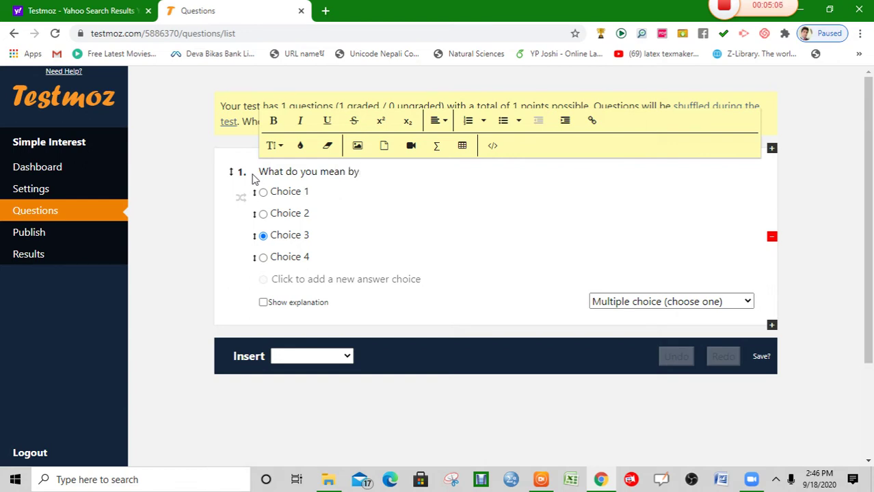
{"action": "type", "text": " R = 10%"}
- Replace Choices 1 and 2 with the Rs. 100 per year and Rs. 1000 per month statements
{"action": "left_click", "coordinate": [296, 192]}
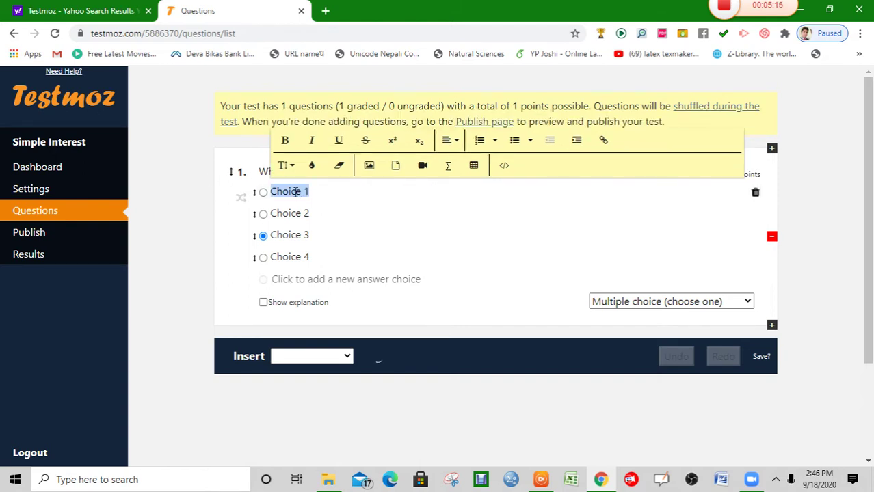
{"action": "type", "text": "The "}
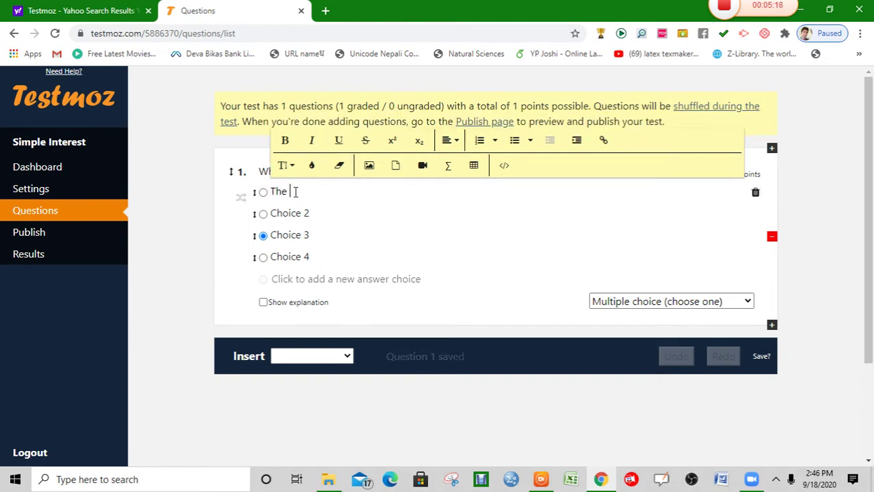
{"action": "type", "text": "interst"}
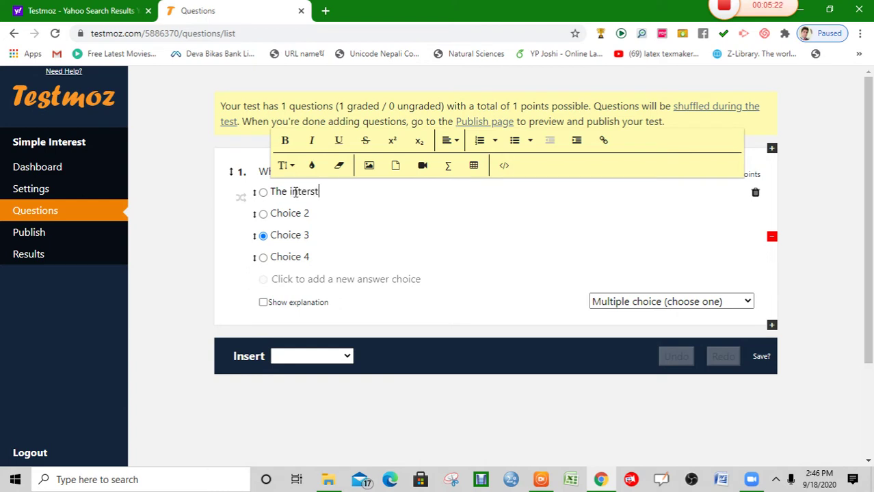
{"action": "key", "text": "BackSpace"}
{"action": "key", "text": "BackSpace"}
{"action": "type", "text": "est of Rs. 100"}
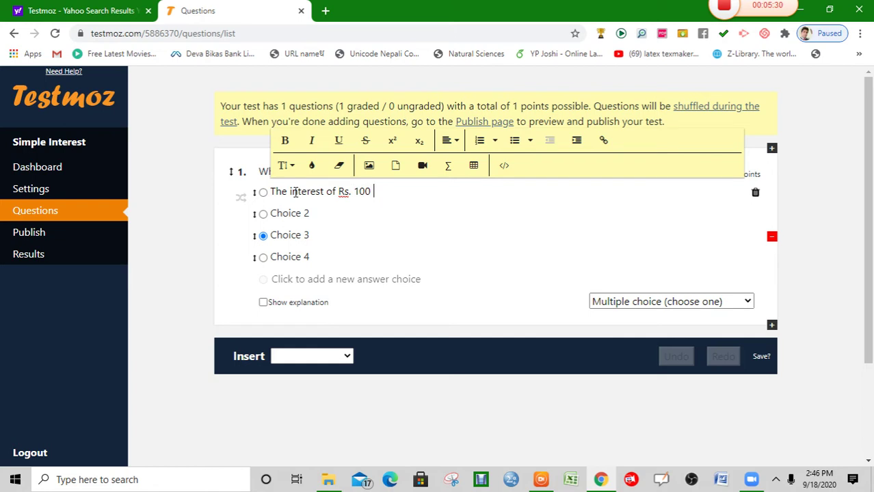
{"action": "type", "text": " in 1 year is Rs. 10."}
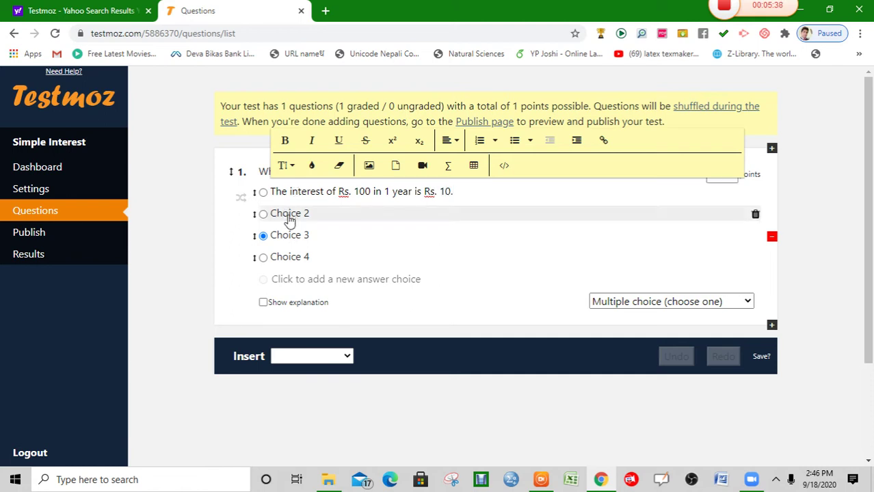
{"action": "left_click", "coordinate": [288, 215]}
{"action": "type", "text": "The Inte"}
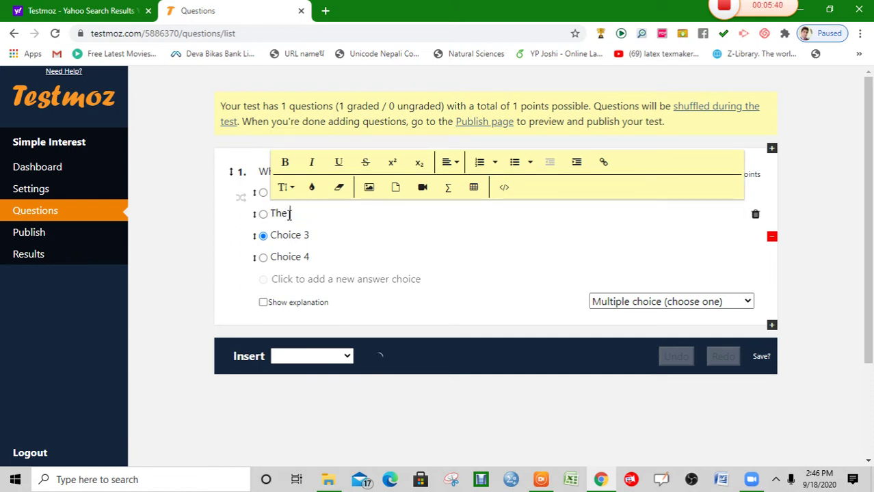
{"action": "type", "text": "rest "}
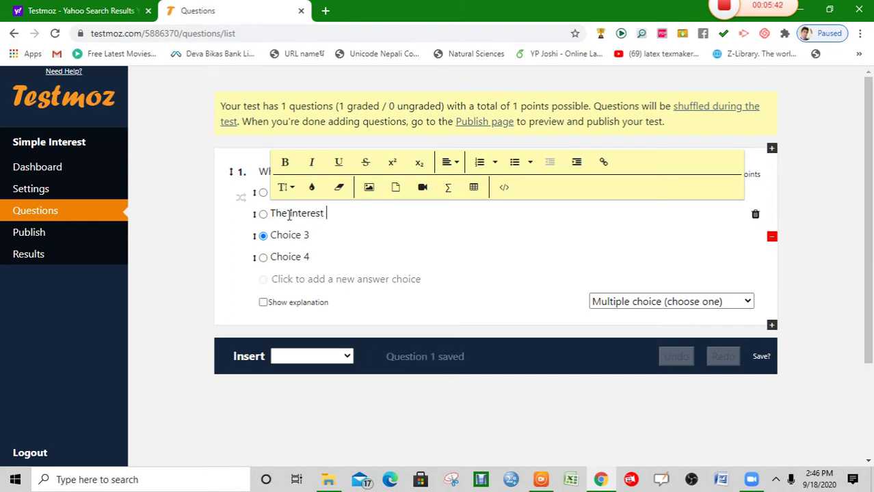
{"action": "type", "text": "of R"}
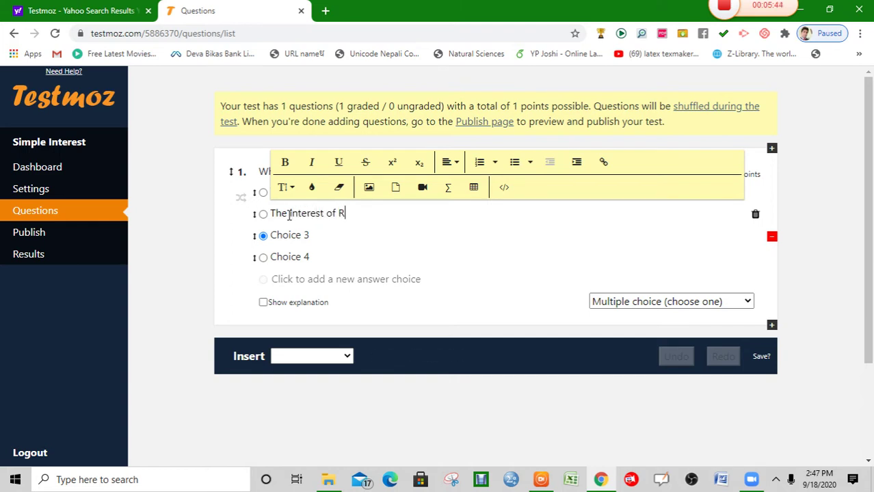
{"action": "type", "text": "s. 1000"}
{"action": "type", "text": "in"}
{"action": "type", "text": " 1 mon"}
{"action": "type", "text": "th"}
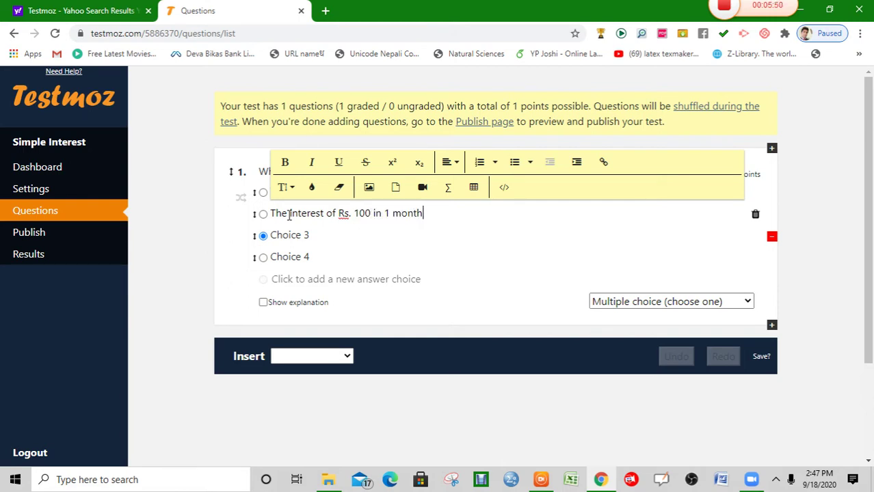
{"action": "type", "text": " is Rs. 10."}
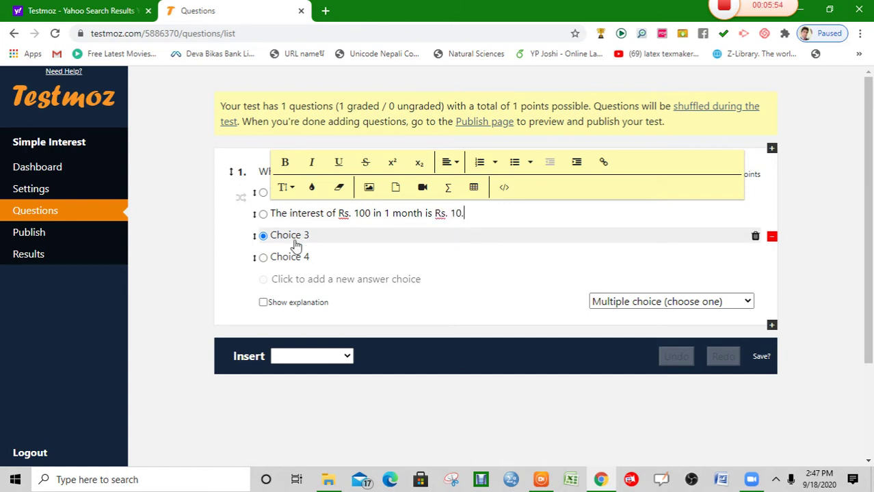
- Replace Choices 3 and 4 with the Rs. 1000 per year and per month interest statements
{"action": "left_click", "coordinate": [290, 239]}
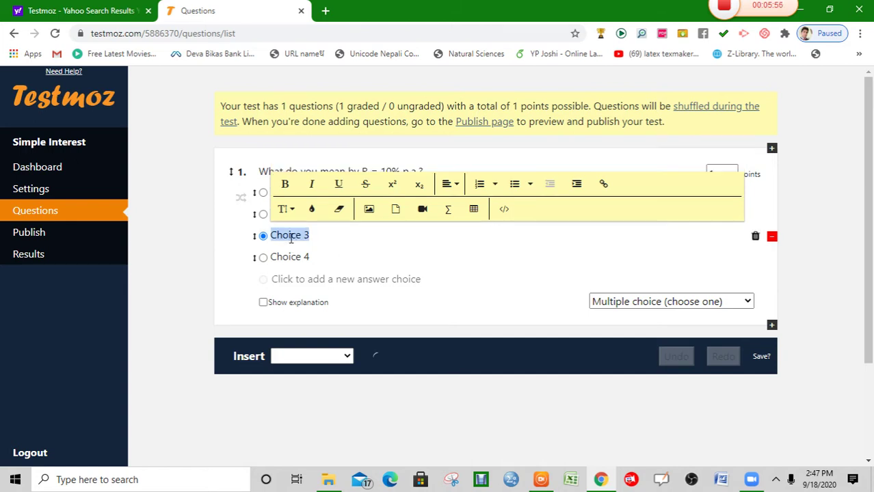
{"action": "type", "text": "The "}
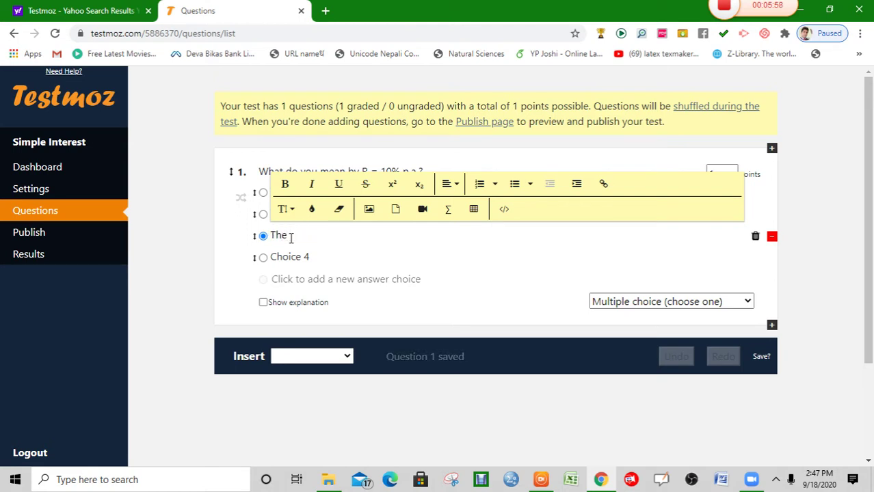
{"action": "type", "text": "interest "}
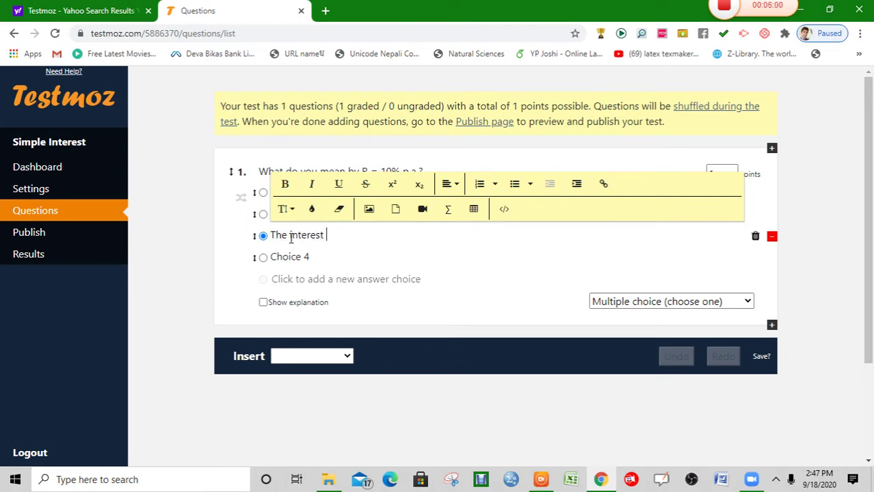
{"action": "type", "text": "of Rs. 1000 in 1 ye"}
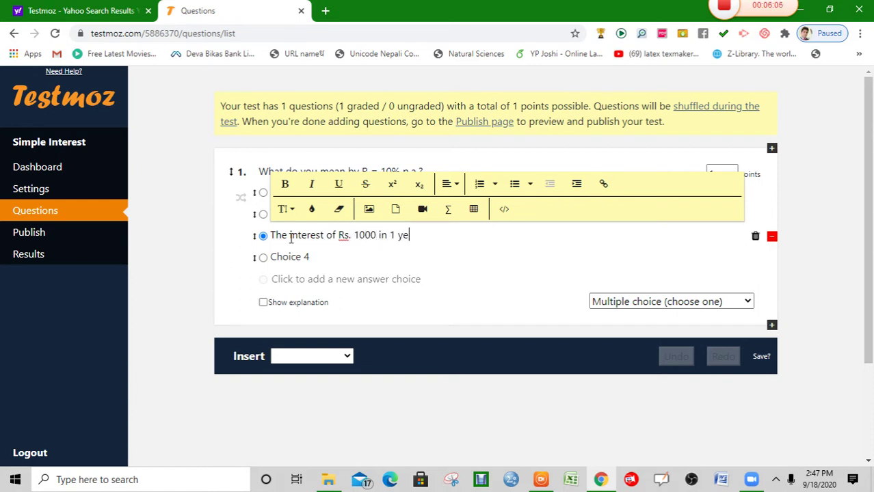
{"action": "type", "text": "ar is Rs. 10."}
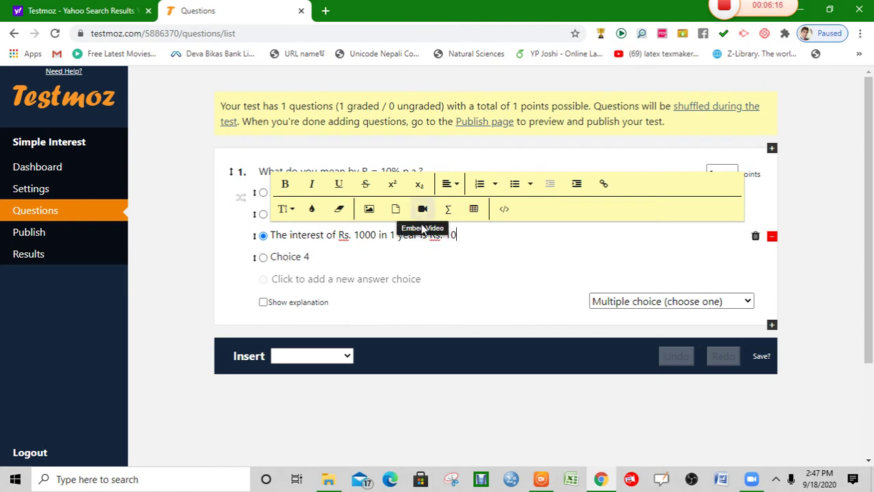
{"action": "left_click", "coordinate": [305, 257]}
{"action": "type", "text": "The i"}
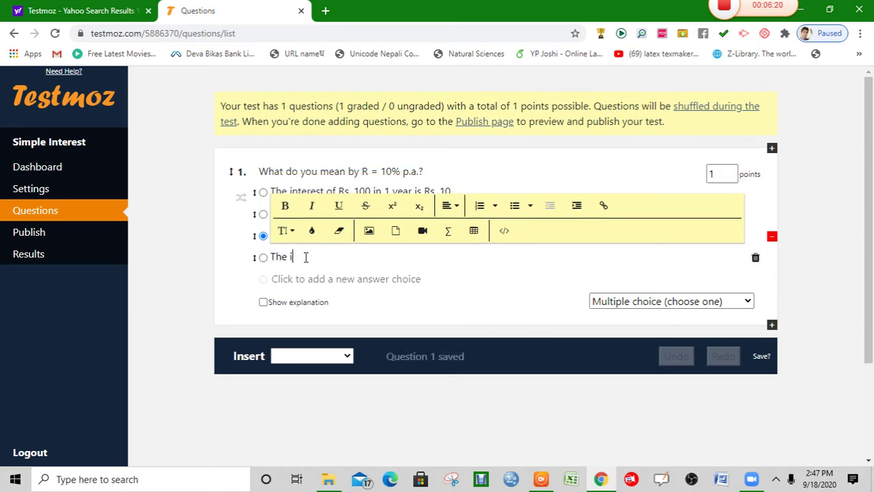
{"action": "type", "text": "nterest"}
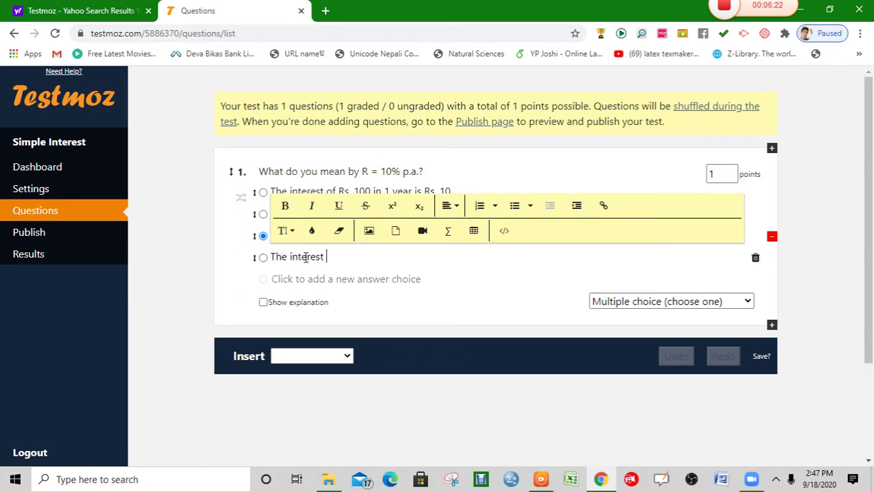
{"action": "type", "text": " of Rs. 1000"}
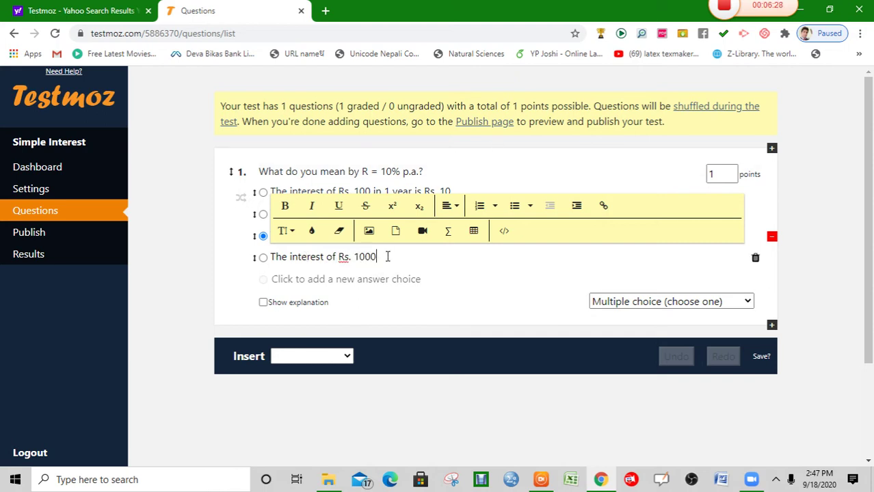
{"action": "type", "text": " in 1 month is Rs. 10"}
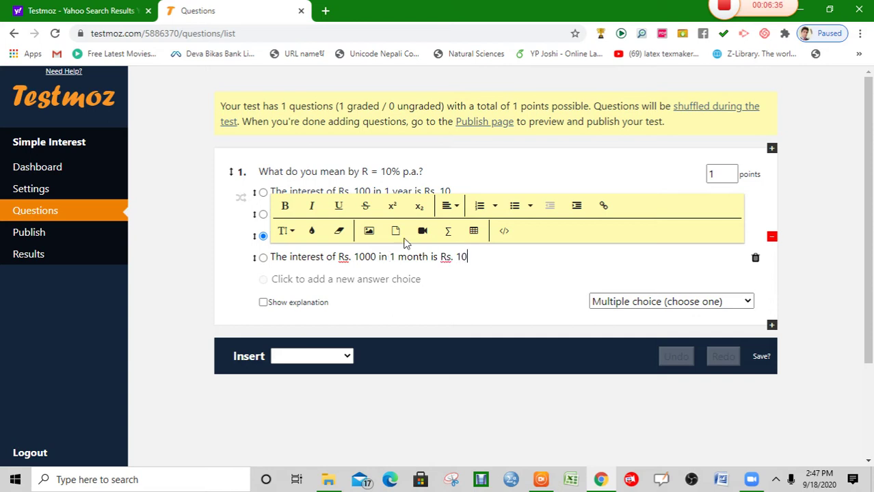
{"action": "triple_click", "coordinate": [493, 171]}
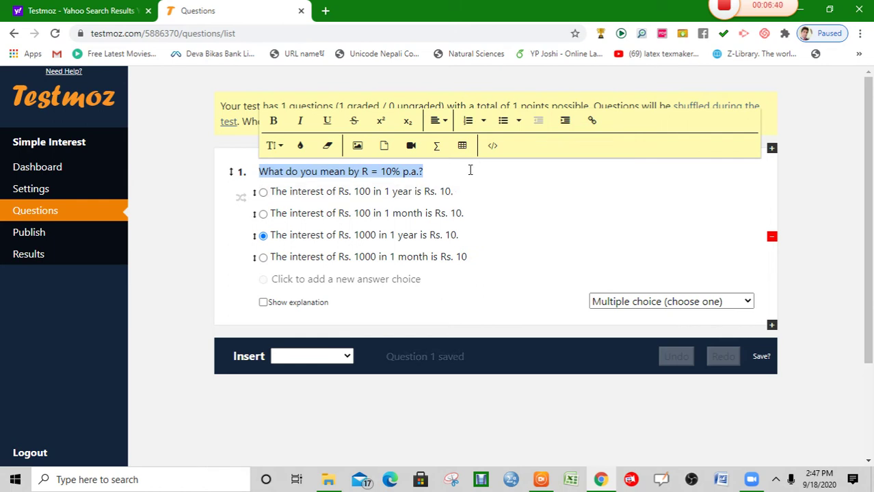
- Mark the first answer correct and duplicate question 1 as question 2
{"action": "left_click", "coordinate": [263, 193]}
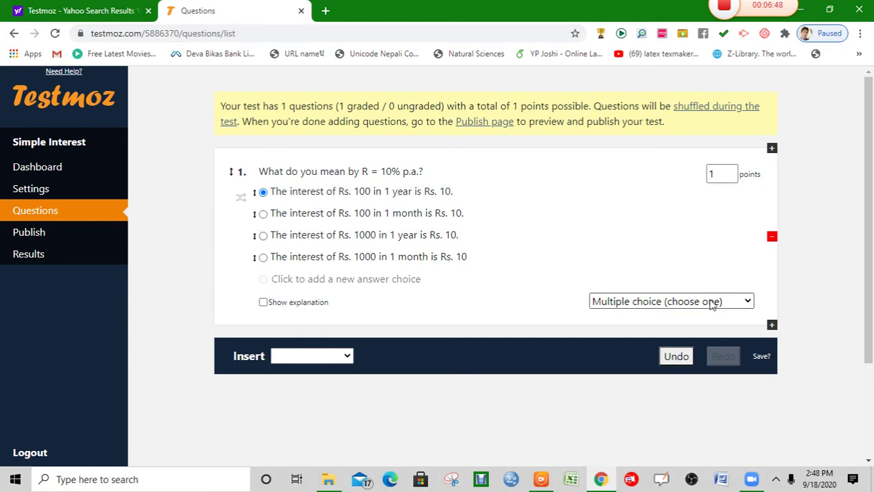
{"action": "left_click", "coordinate": [772, 326]}
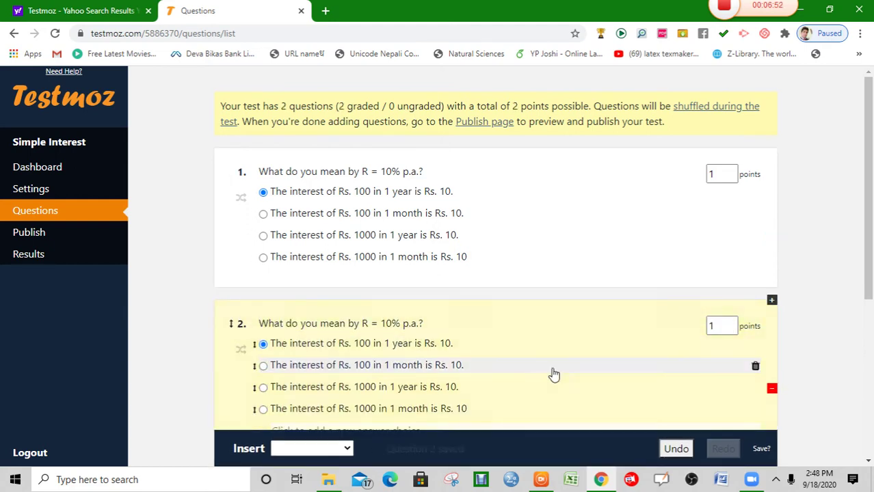
- Reword question 2 as 'What is the simple interest on Rs. 200 for 2 year at 5% p.a.'
{"action": "scroll", "coordinate": [554, 373], "scroll_direction": "down", "scroll_amount": 2}
{"action": "triple_click", "coordinate": [423, 194]}
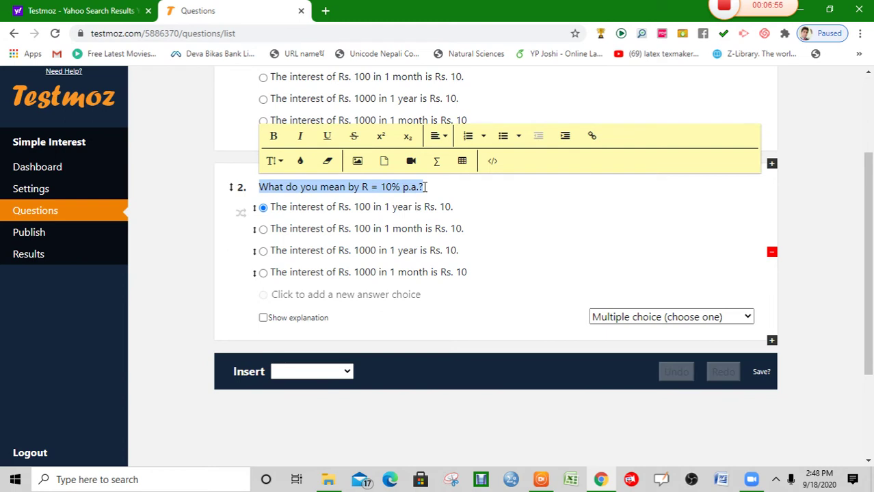
{"action": "type", "text": "F"}
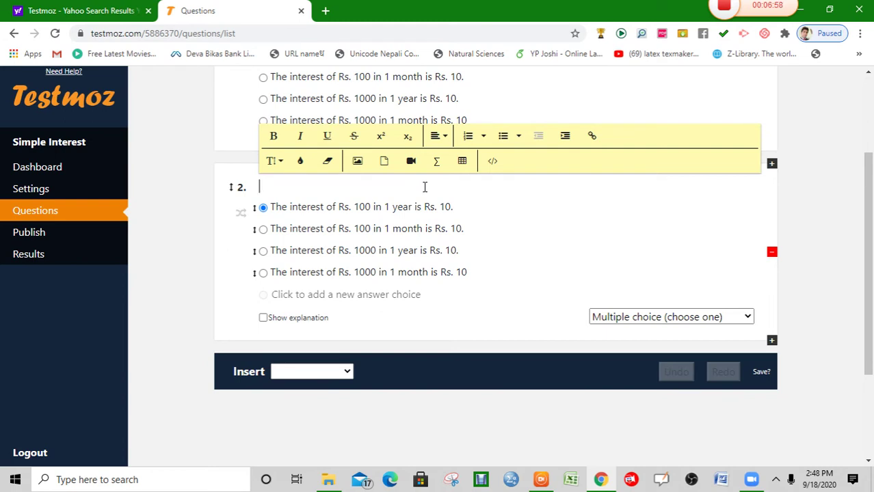
{"action": "type", "text": "What is the in"}
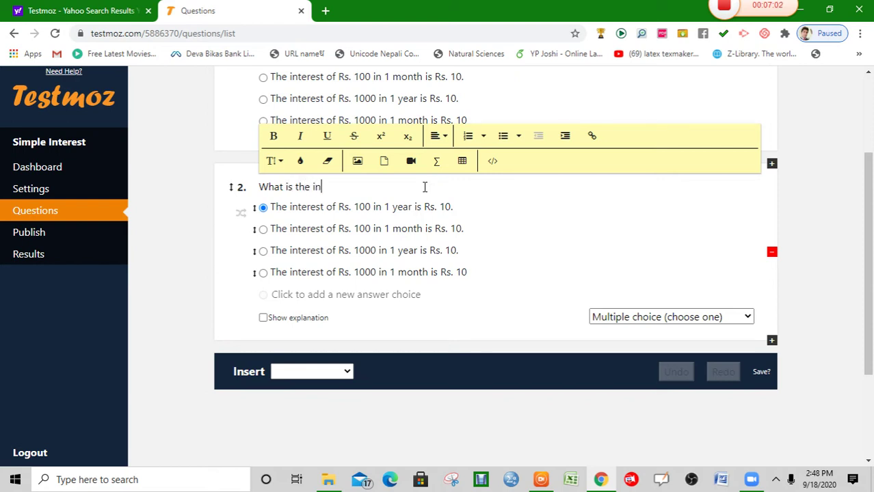
{"action": "type", "text": "ter"}
{"action": "type", "text": "st"}
{"action": "key", "text": "BackSpace"}
{"action": "key", "text": "BackSpace"}
{"action": "key", "text": "BackSpace"}
{"action": "key", "text": "BackSpace"}
{"action": "key", "text": "BackSpace"}
{"action": "key", "text": "BackSpace"}
{"action": "key", "text": "BackSpace"}
{"action": "type", "text": "simple interest "}
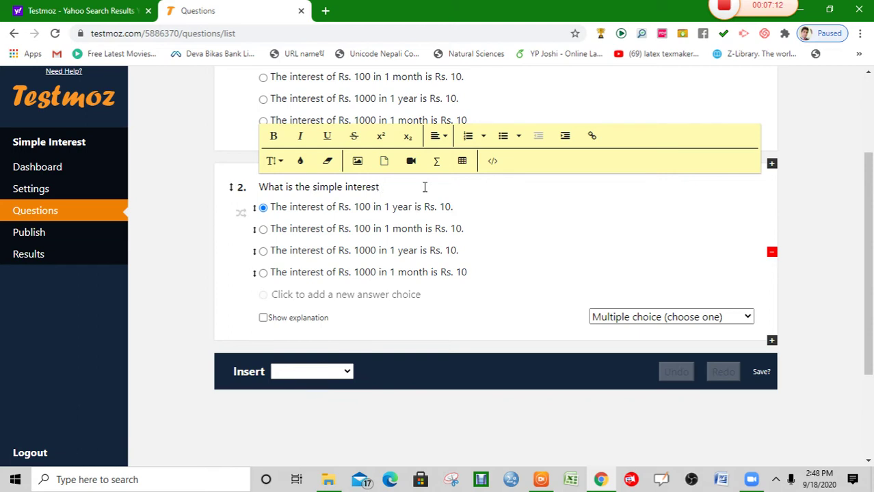
{"action": "type", "text": "on Rs. 200 for 2 "}
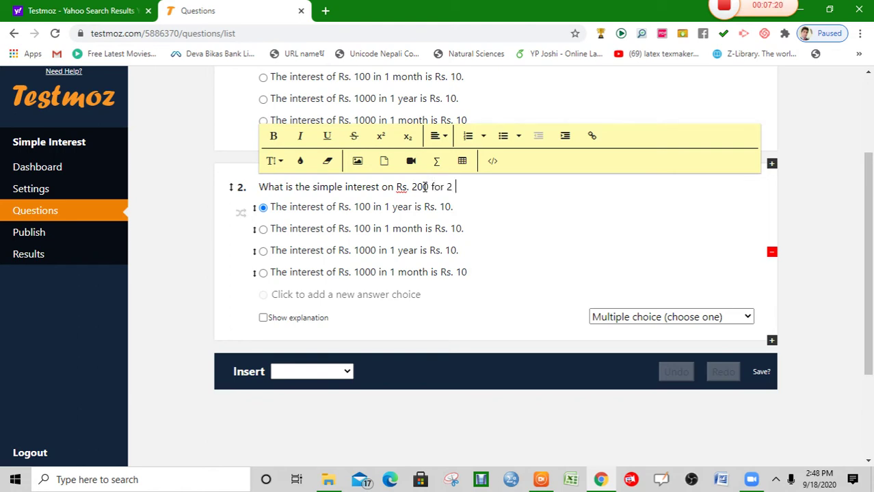
{"action": "type", "text": "year at the rate of "}
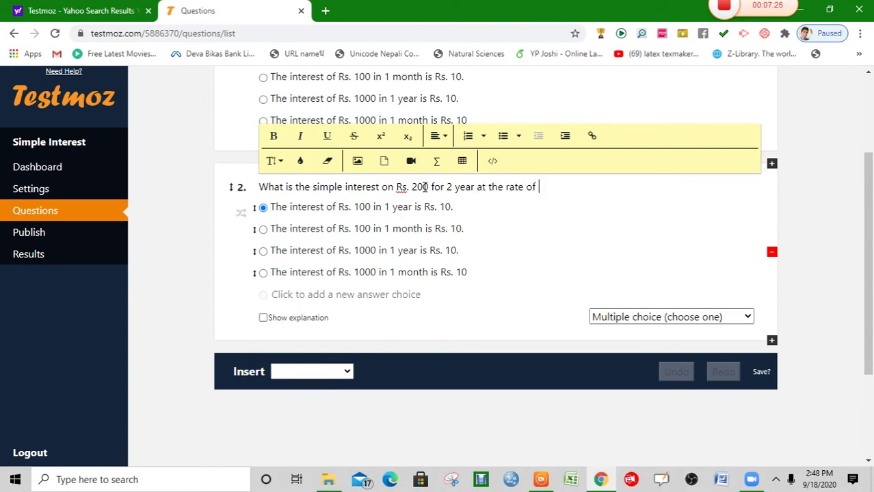
{"action": "type", "text": "5% p.a"}
- Replace question 2's choices with Rs. 10, Rs. 20, Rs. 30 and Rs. 40
{"action": "triple_click", "coordinate": [351, 206]}
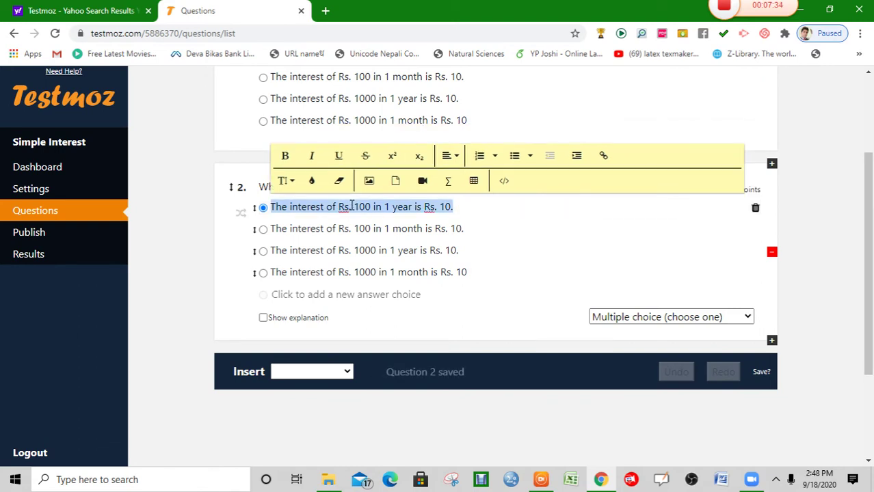
{"action": "type", "text": "Rs. 10"}
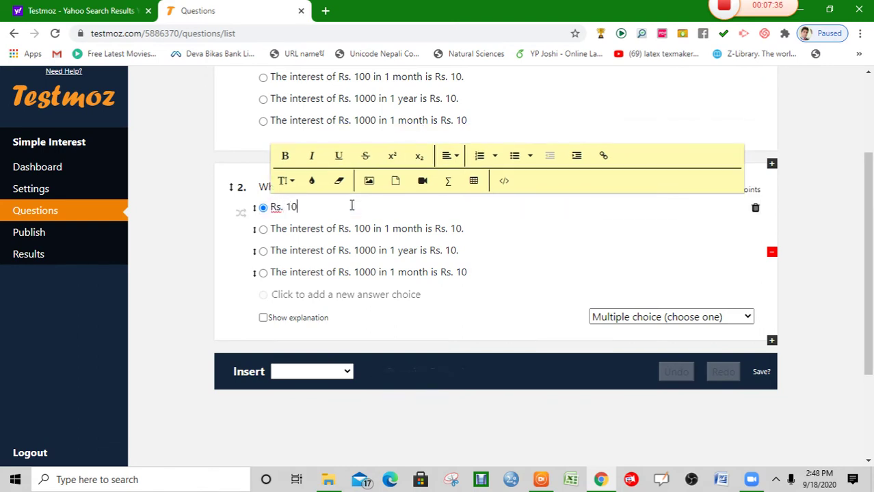
{"action": "triple_click", "coordinate": [343, 229]}
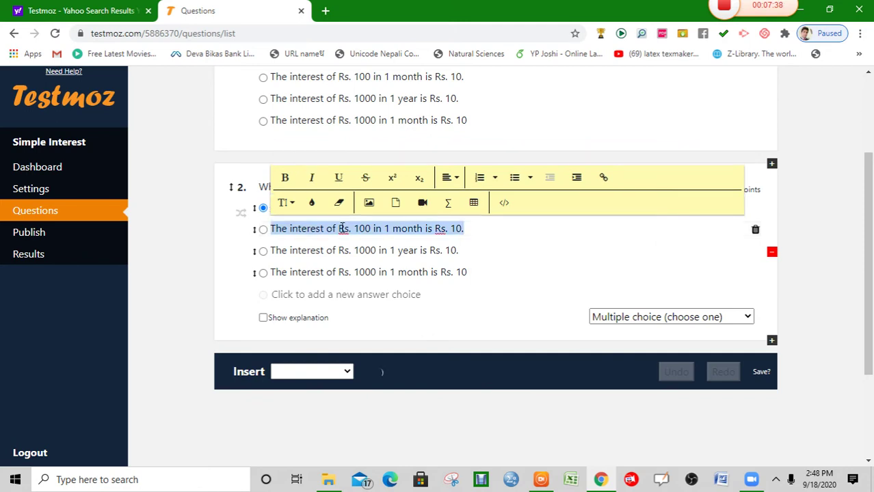
{"action": "type", "text": "Rs. 20"}
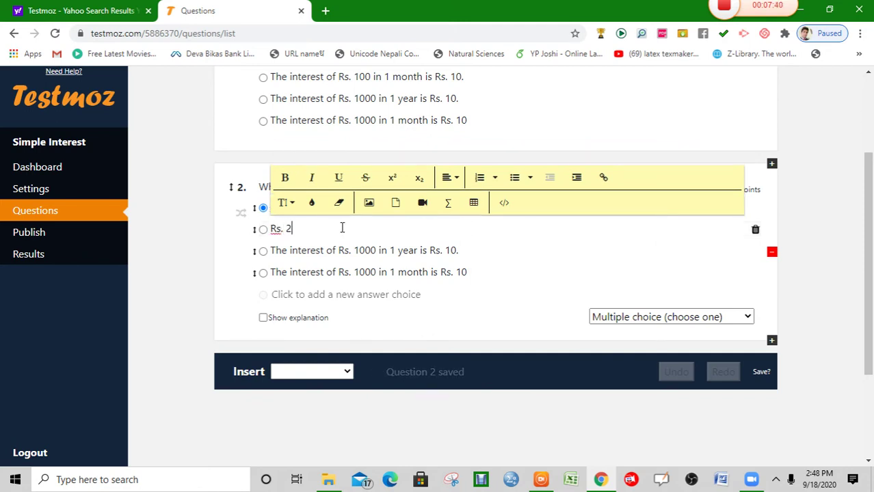
{"action": "triple_click", "coordinate": [310, 251]}
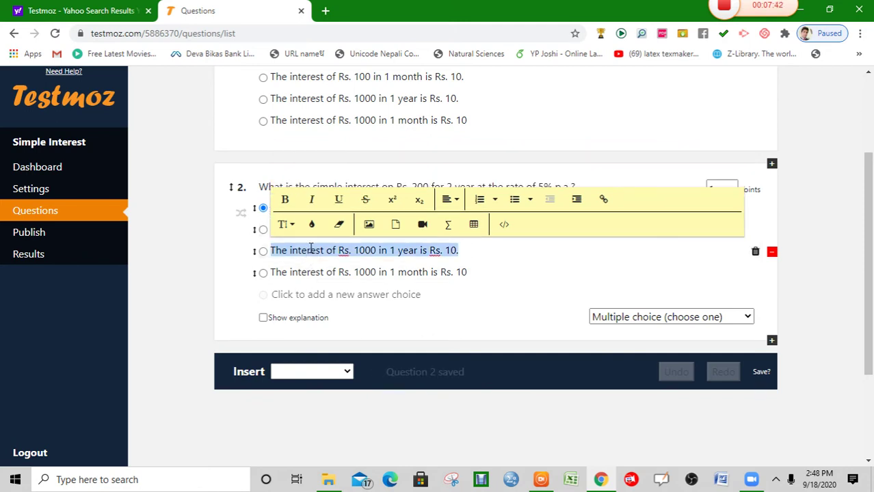
{"action": "type", "text": "Rs. 30"}
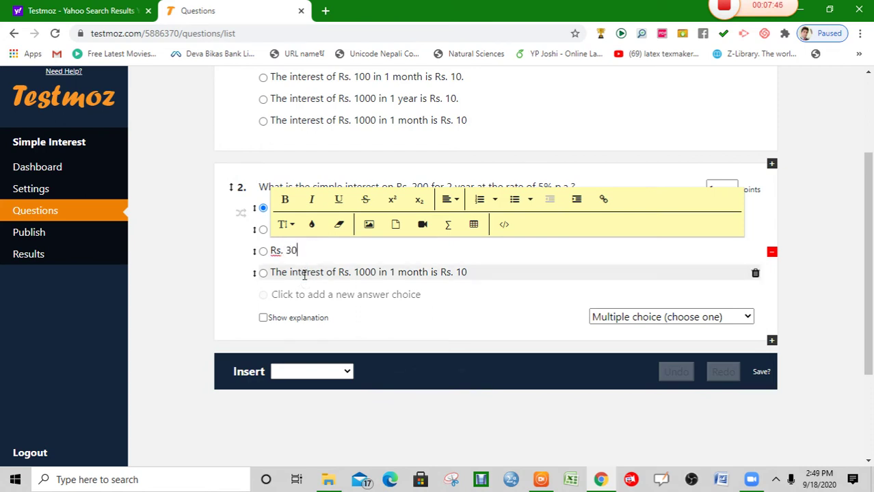
{"action": "triple_click", "coordinate": [304, 274]}
{"action": "type", "text": "Rs. 40"}
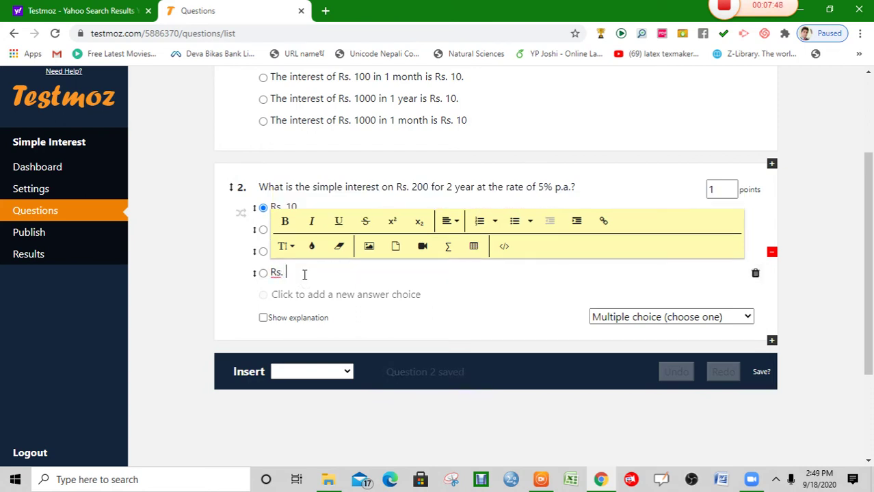
- Mark Rs. 20 as question 2's correct answer
{"action": "triple_click", "coordinate": [562, 185]}
{"action": "left_click", "coordinate": [263, 229]}
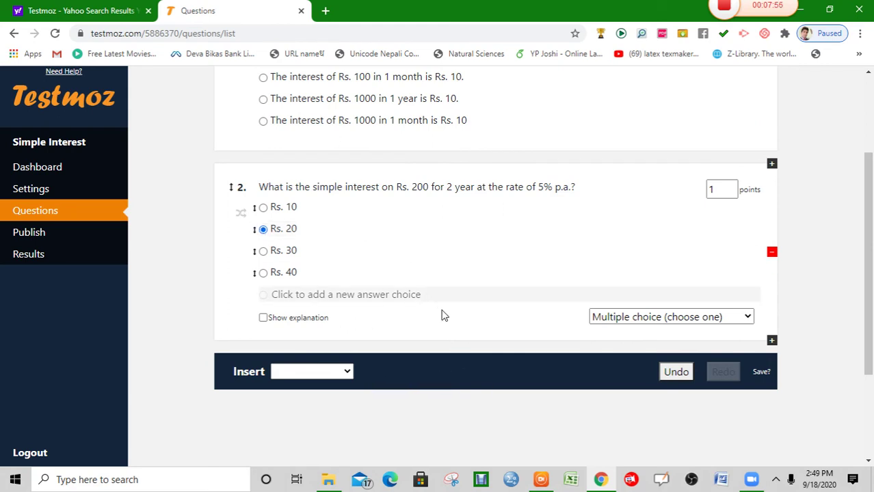
{"action": "scroll", "coordinate": [440, 326], "scroll_direction": "down", "scroll_amount": 1}
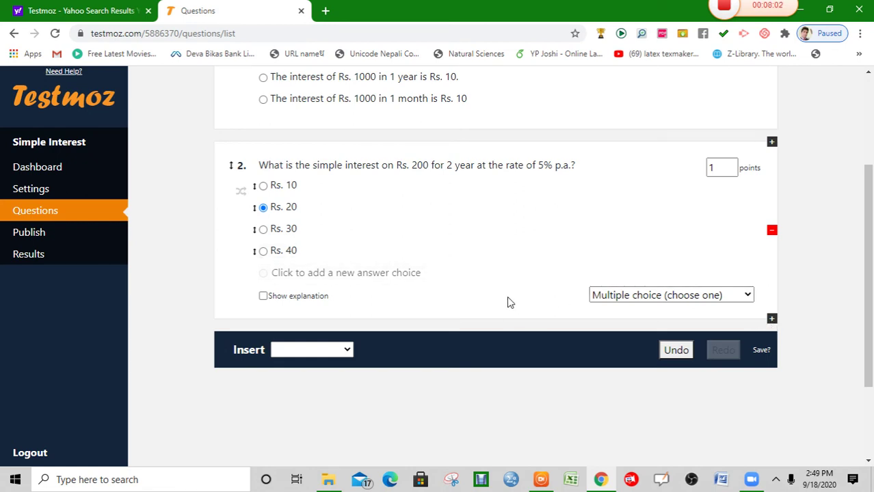
{"action": "scroll", "coordinate": [507, 303], "scroll_direction": "down", "scroll_amount": 1}
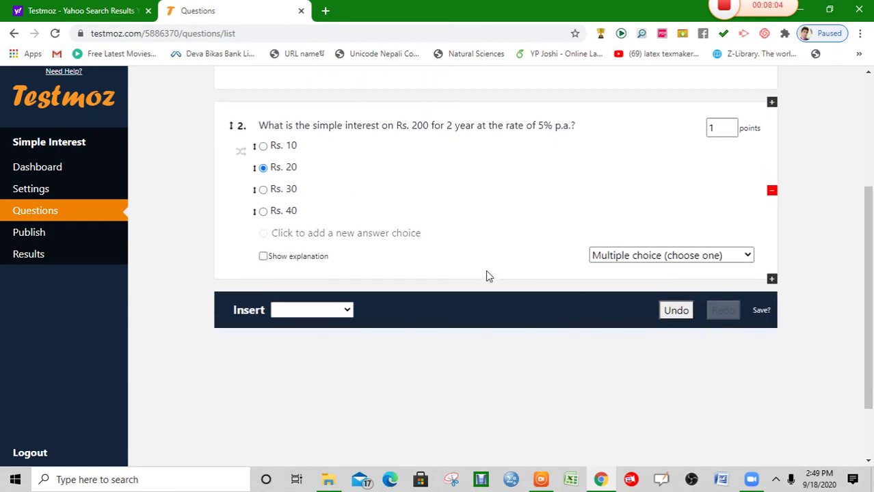
{"action": "scroll", "coordinate": [489, 276], "scroll_direction": "up", "scroll_amount": 3}
- Give questions 1 and 2 10 points each and dismiss the autosave notice
{"action": "scroll", "coordinate": [488, 274], "scroll_direction": "up", "scroll_amount": 3}
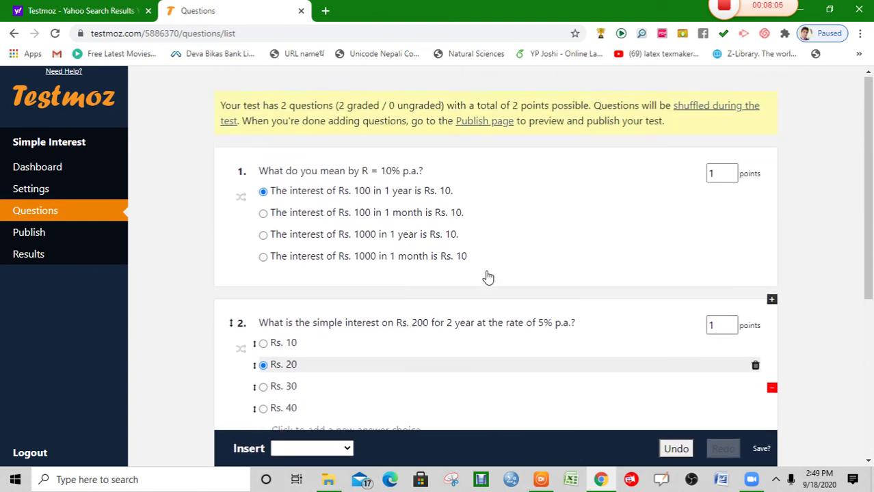
{"action": "left_click", "coordinate": [718, 173]}
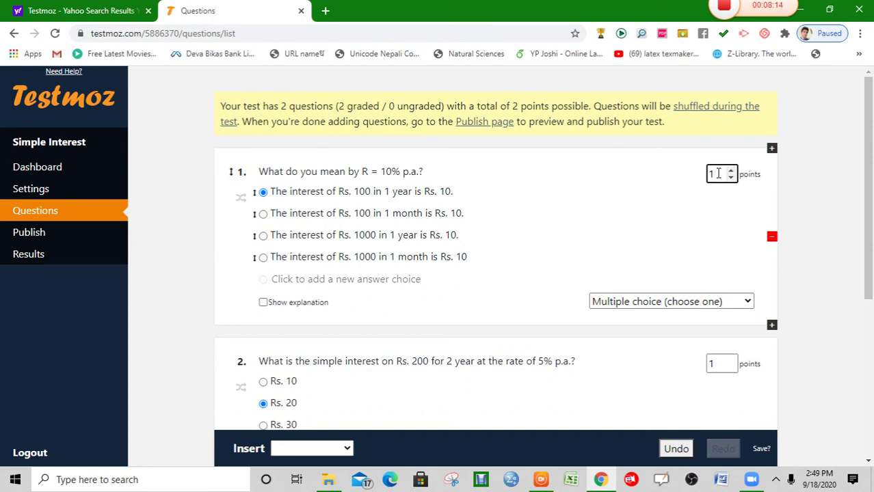
{"action": "left_click", "coordinate": [716, 365]}
{"action": "type", "text": "0"}
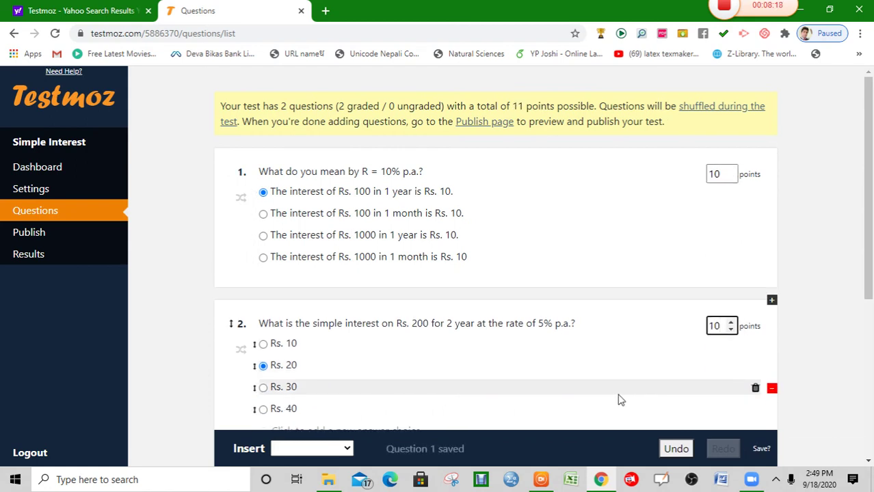
{"action": "scroll", "coordinate": [621, 400], "scroll_direction": "down", "scroll_amount": 4}
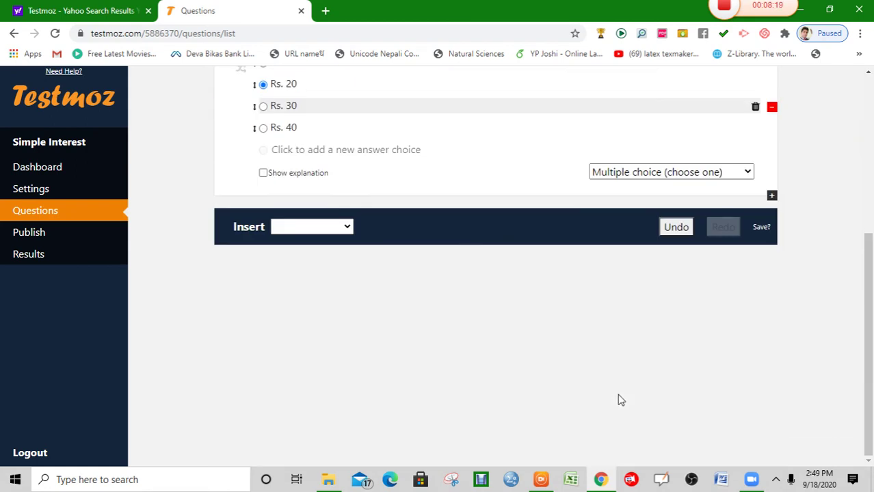
{"action": "left_click", "coordinate": [763, 229]}
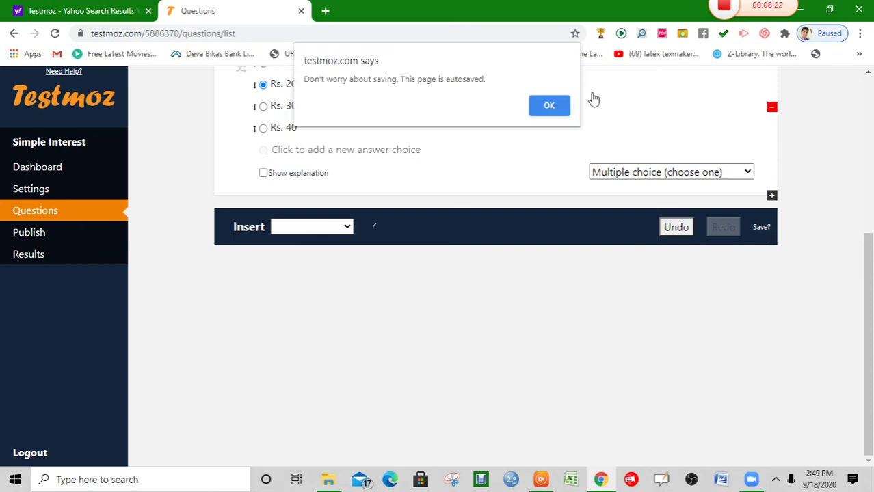
{"action": "left_click", "coordinate": [557, 108]}
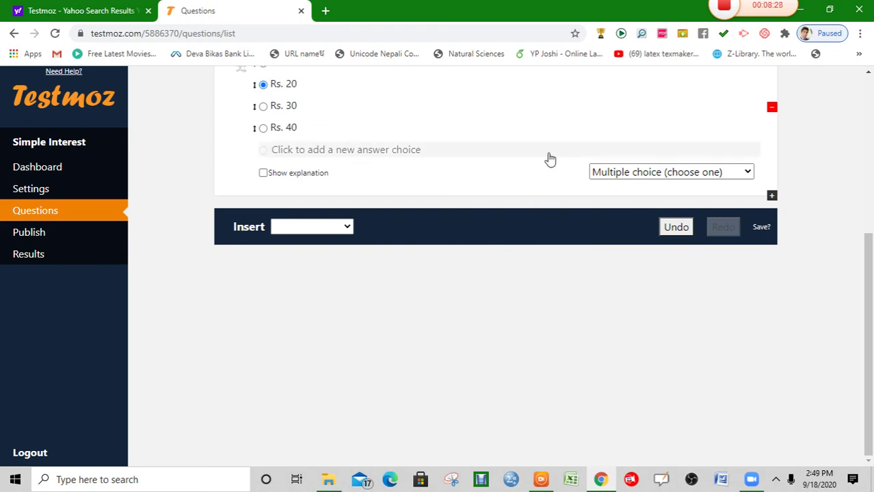
{"action": "scroll", "coordinate": [483, 196], "scroll_direction": "up", "scroll_amount": 5}
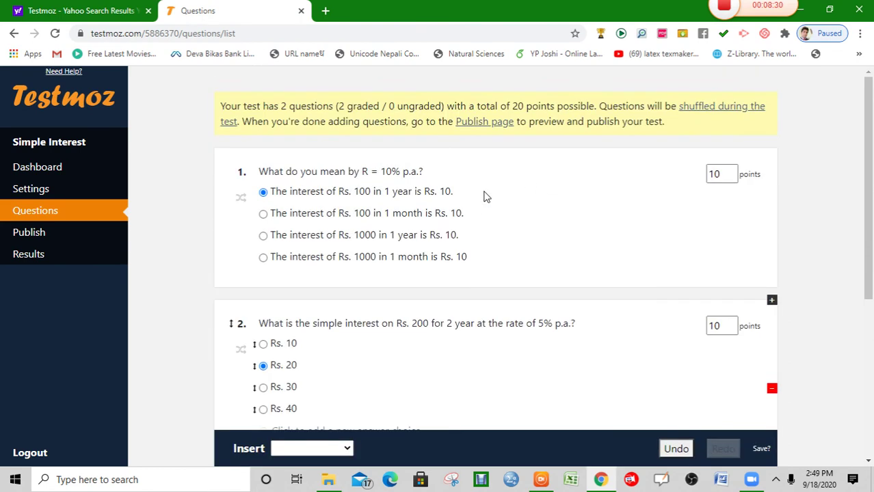
- Look over the test's settings page, then go back and review the question list
{"action": "left_click", "coordinate": [49, 190]}
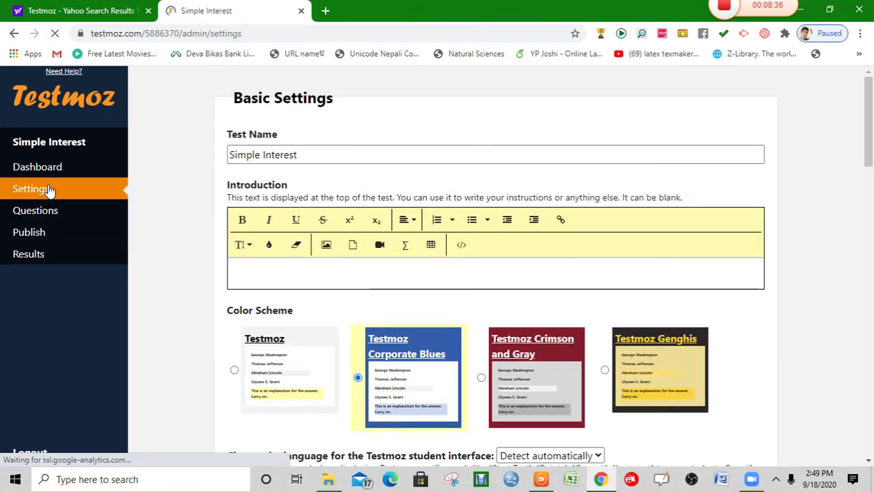
{"action": "scroll", "coordinate": [293, 309], "scroll_direction": "down", "scroll_amount": 10}
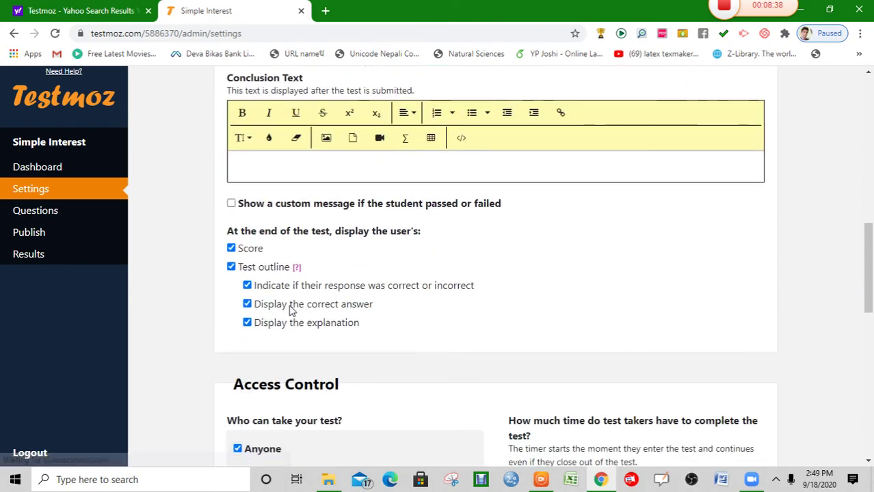
{"action": "scroll", "coordinate": [293, 309], "scroll_direction": "down", "scroll_amount": 10}
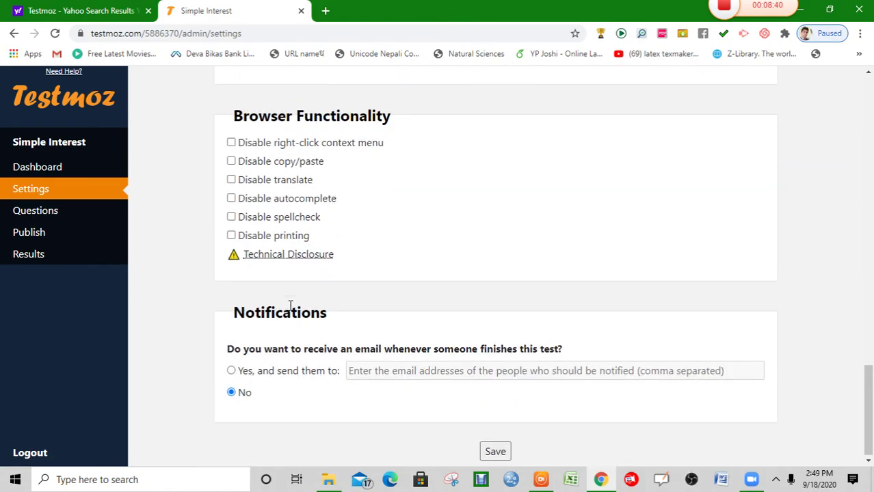
{"action": "scroll", "coordinate": [292, 308], "scroll_direction": "up", "scroll_amount": 10}
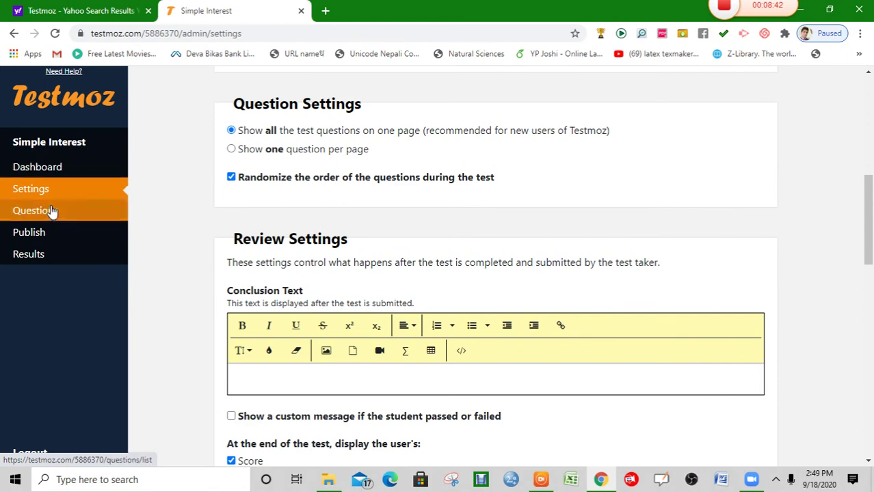
{"action": "left_click", "coordinate": [52, 212]}
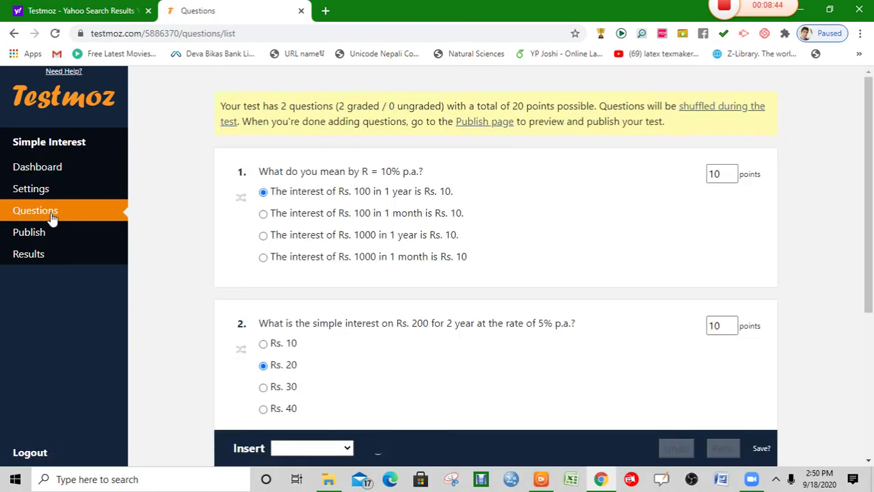
{"action": "scroll", "coordinate": [256, 336], "scroll_direction": "down", "scroll_amount": 3}
{"action": "scroll", "coordinate": [255, 335], "scroll_direction": "up", "scroll_amount": 3}
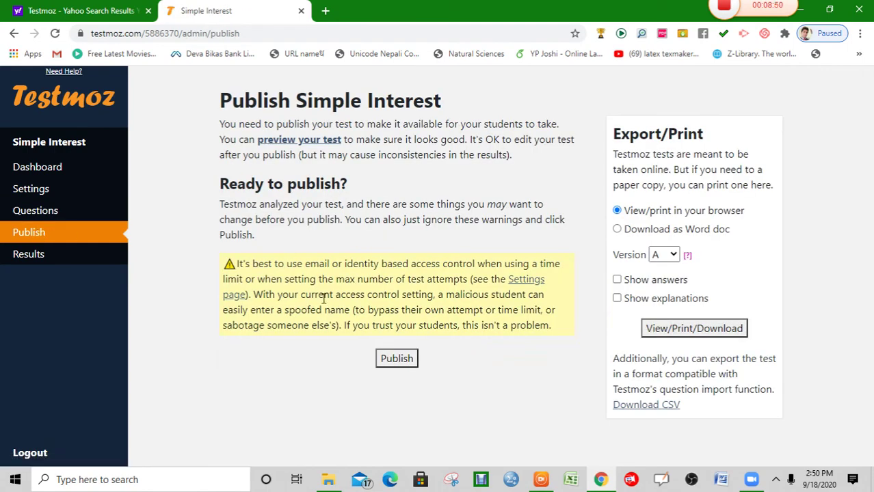
- Publish the Simple Interest test and copy its testmoz.com/5886370 link address
{"action": "left_click", "coordinate": [407, 364]}
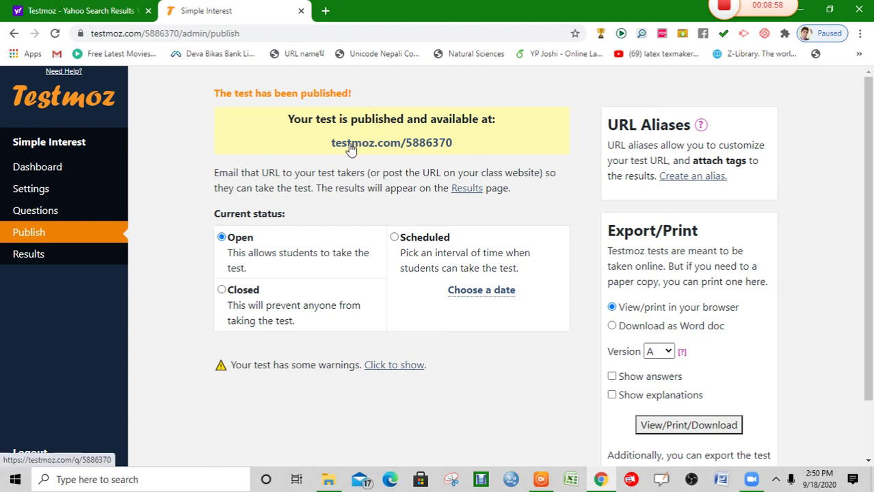
{"action": "scroll", "coordinate": [402, 152], "scroll_direction": "down", "scroll_amount": 1}
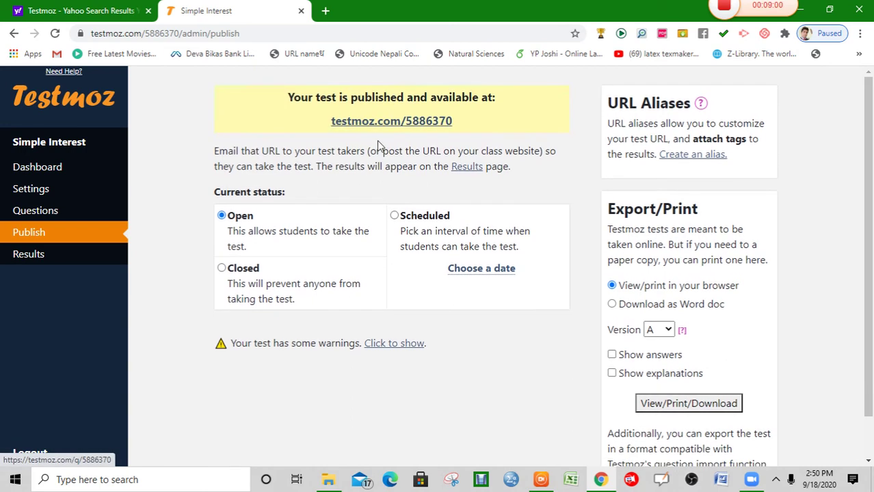
{"action": "right_click", "coordinate": [388, 129]}
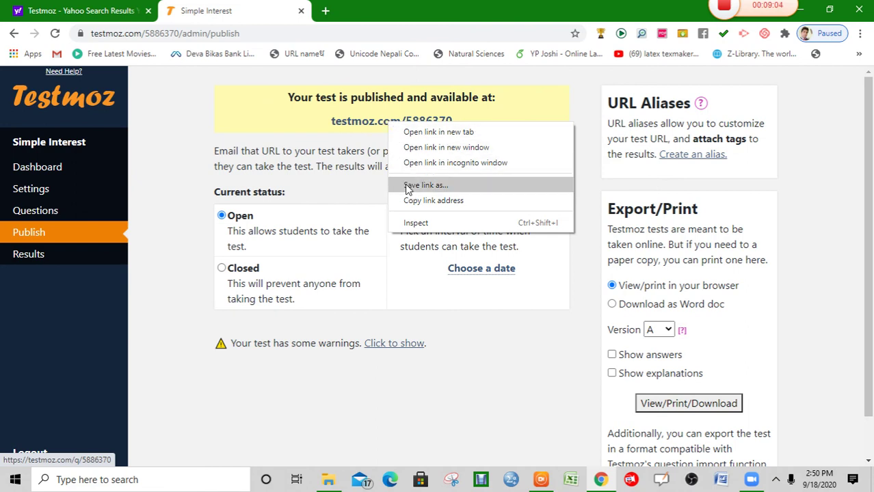
{"action": "left_click", "coordinate": [415, 201]}
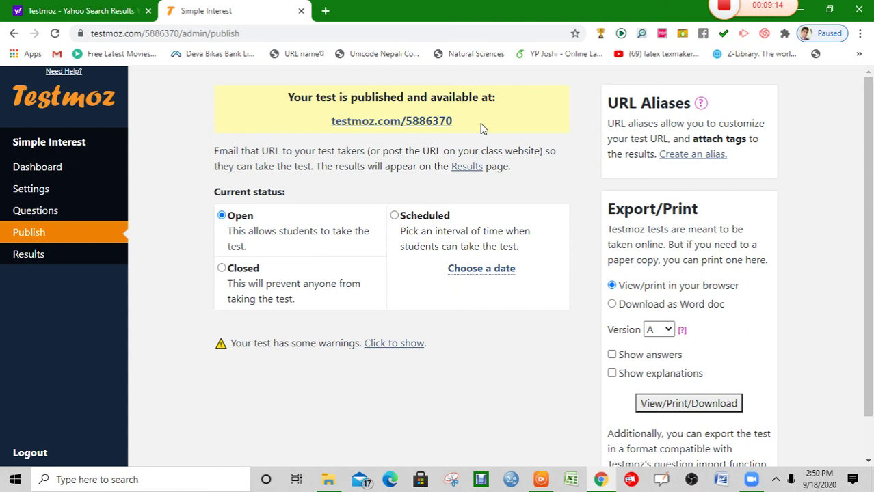
- Sign in as administrator, then open the student entry page at testmoz.com/q/5886370 from Publish & distribute
{"action": "left_click", "coordinate": [420, 126]}
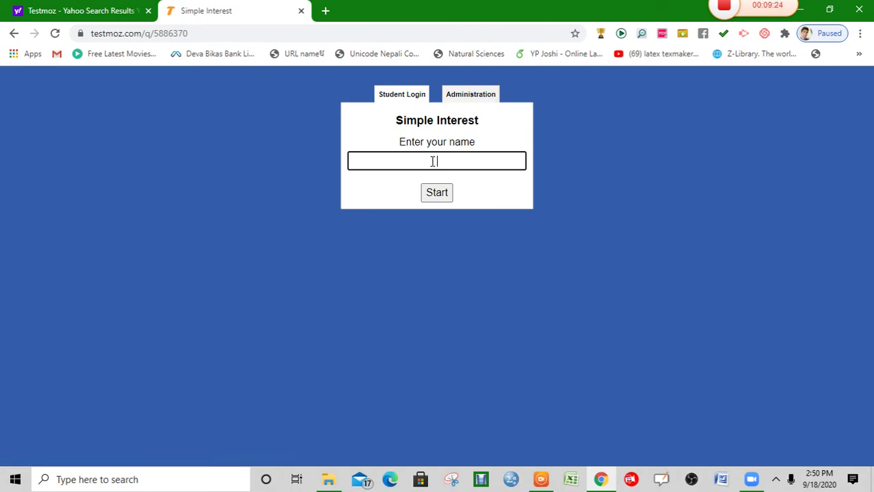
{"action": "type", "text": "m"}
{"action": "left_click", "coordinate": [469, 99]}
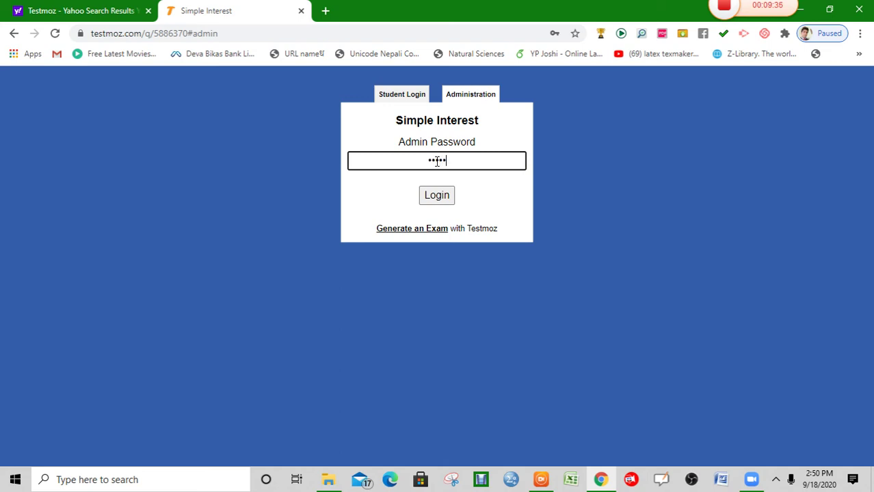
{"action": "left_click", "coordinate": [437, 197]}
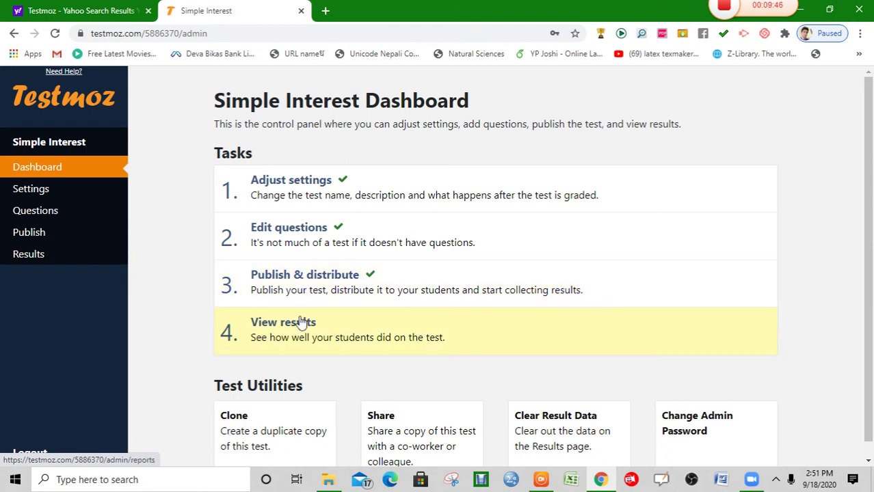
{"action": "left_click", "coordinate": [305, 290]}
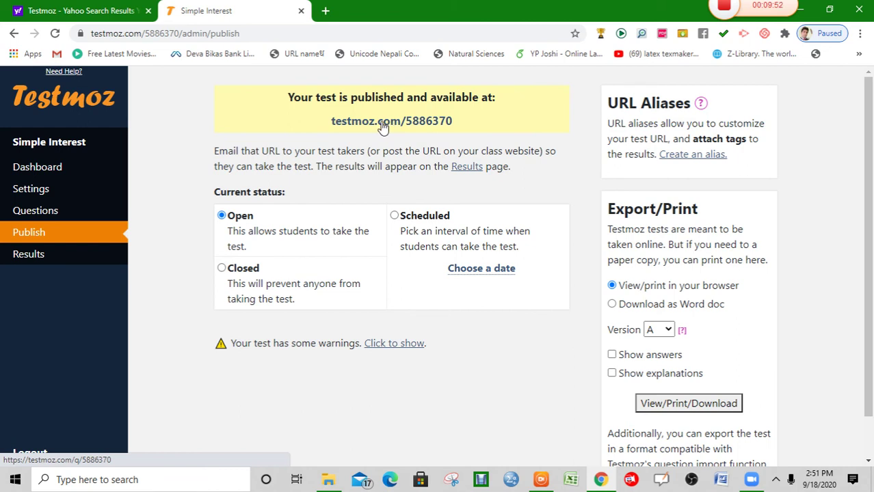
{"action": "left_click", "coordinate": [388, 127]}
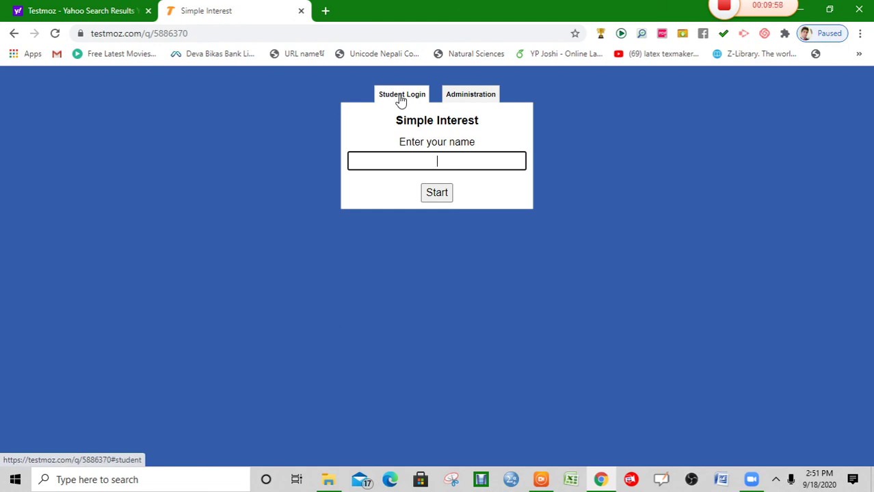
- Start the Simple Interest test under the student's name
{"action": "left_click", "coordinate": [401, 100]}
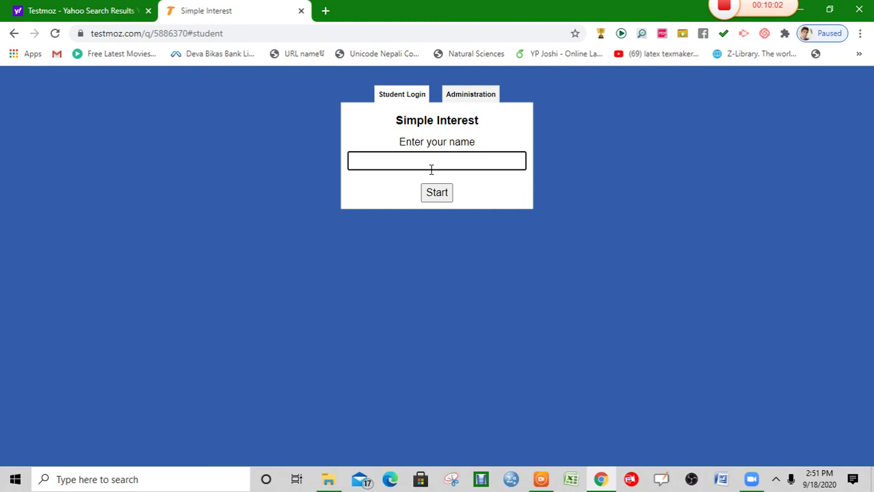
{"action": "type", "text": "Ram"}
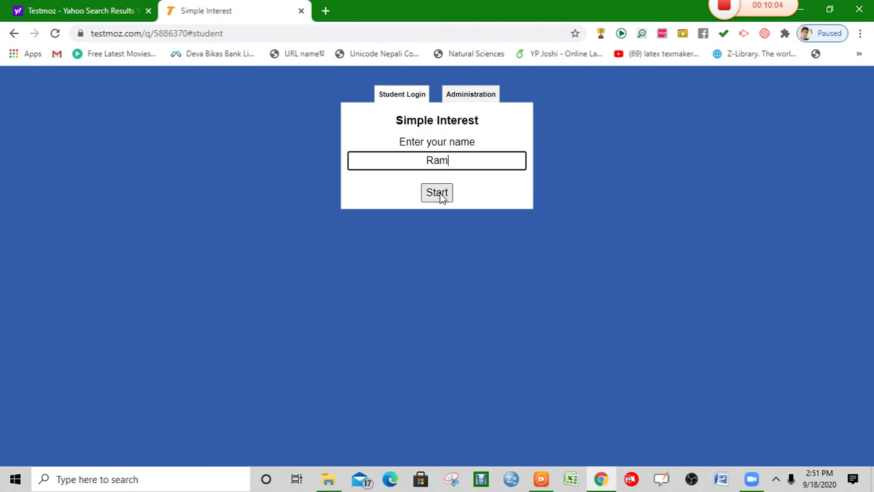
{"action": "left_click", "coordinate": [438, 194]}
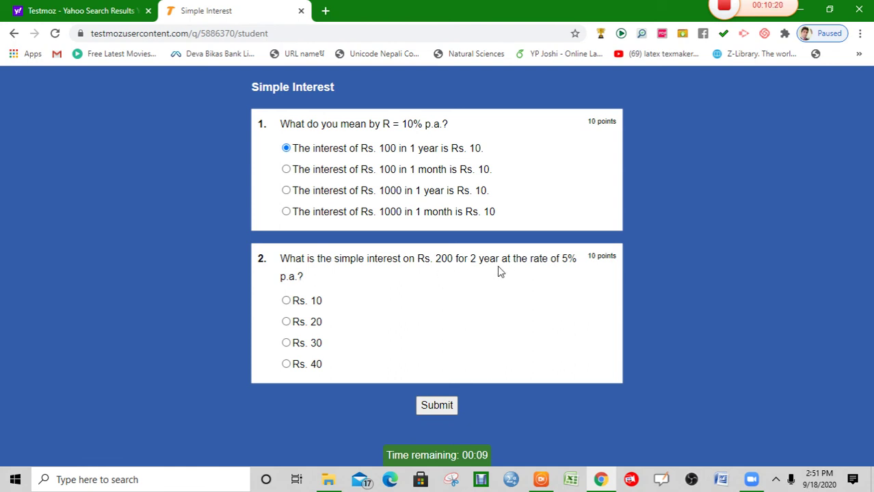
- Answer question 2 with Rs. 20, submit for a 100% (20/20) score, and log out
{"action": "left_click", "coordinate": [286, 323]}
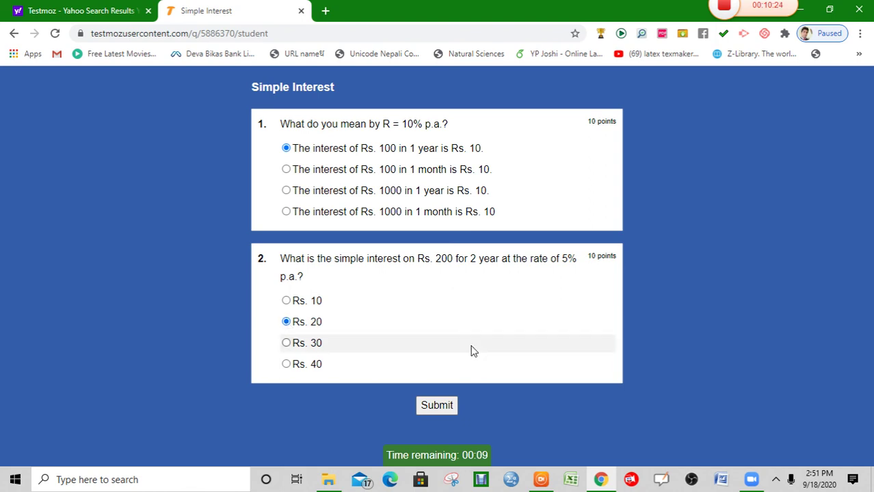
{"action": "left_click", "coordinate": [441, 408]}
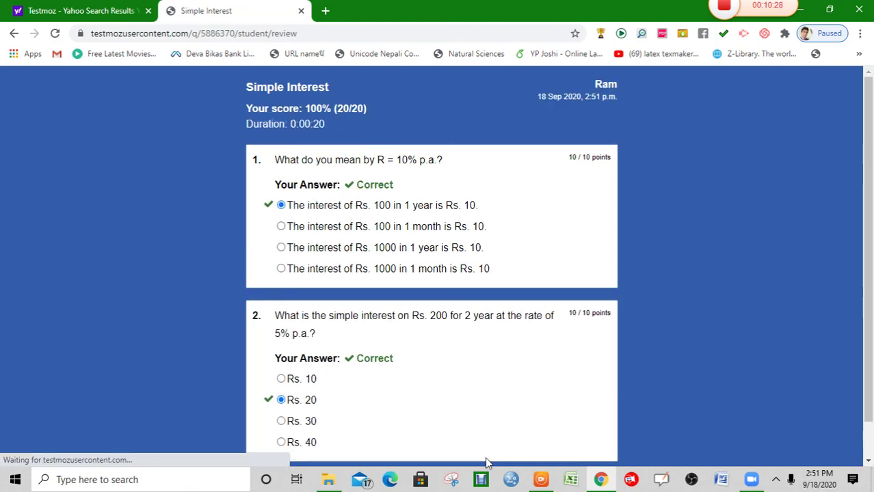
{"action": "scroll", "coordinate": [444, 412], "scroll_direction": "down", "scroll_amount": 1}
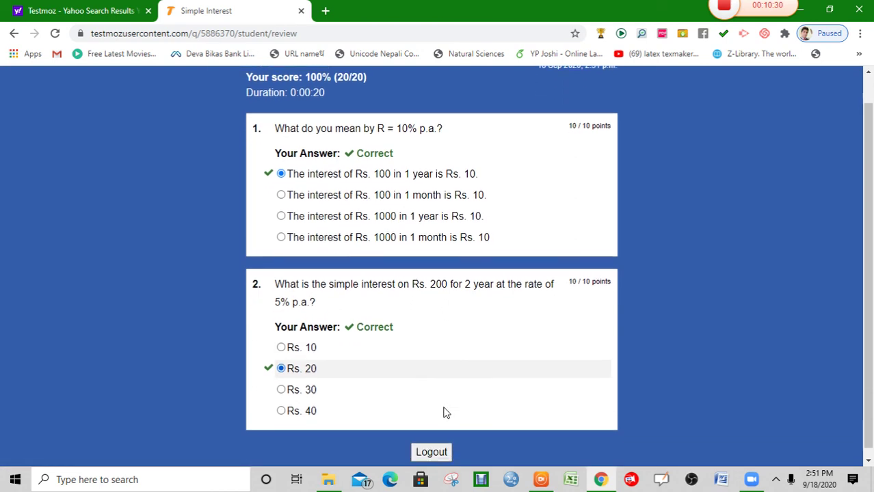
{"action": "scroll", "coordinate": [444, 413], "scroll_direction": "down", "scroll_amount": 1}
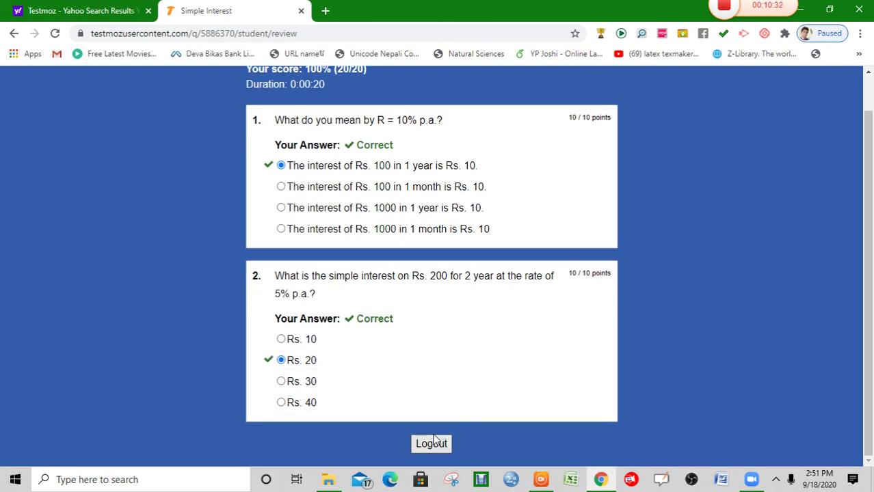
{"action": "scroll", "coordinate": [349, 130], "scroll_direction": "up", "scroll_amount": 1}
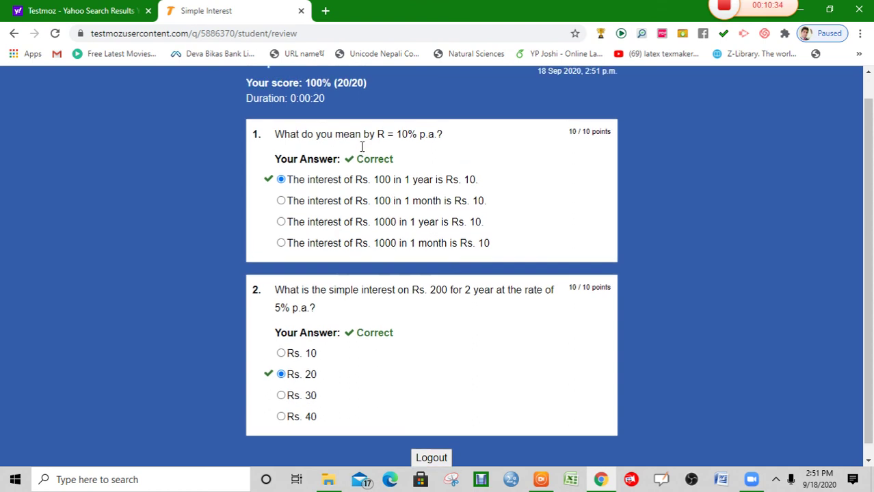
{"action": "scroll", "coordinate": [370, 178], "scroll_direction": "down", "scroll_amount": 1}
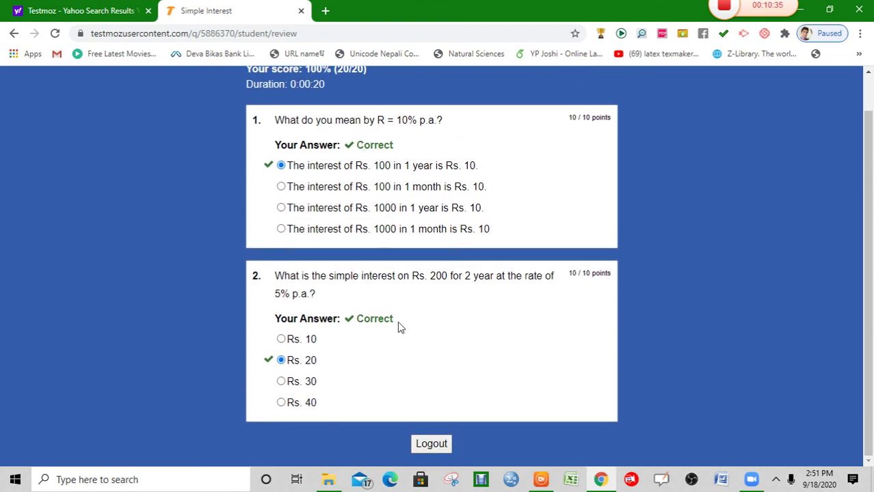
{"action": "left_click", "coordinate": [434, 445]}
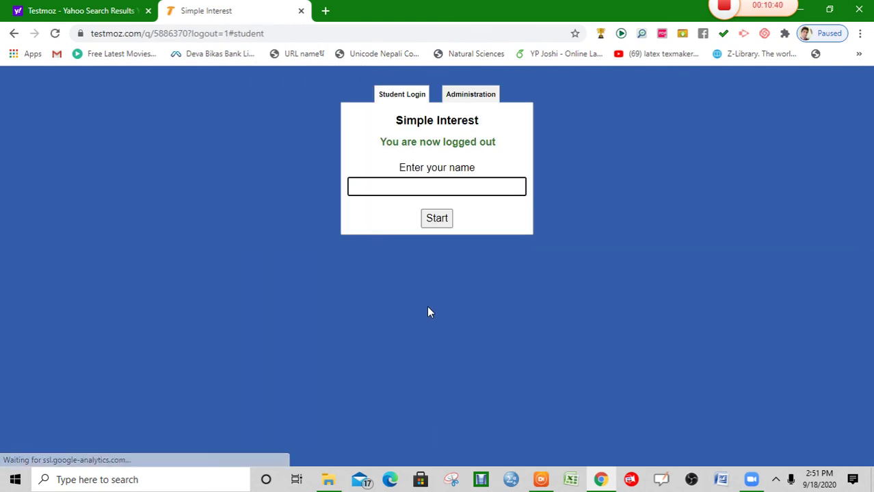
- Log in with the admin password and view results showing one 100% (20/20) response
{"action": "left_click", "coordinate": [478, 95]}
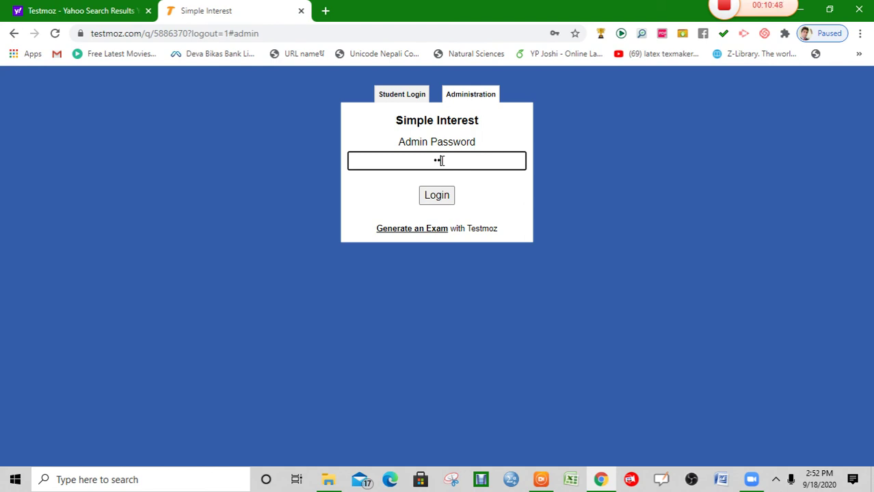
{"action": "type", "text": "•••••"}
{"action": "left_click", "coordinate": [440, 198]}
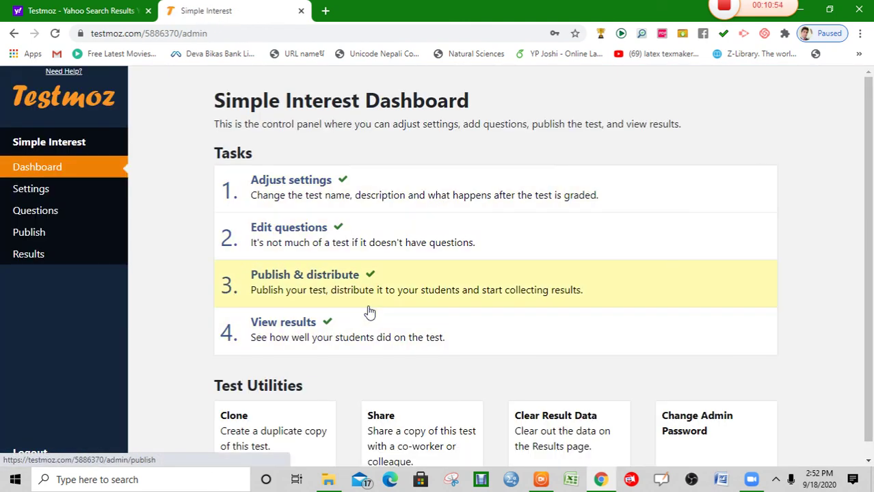
{"action": "scroll", "coordinate": [369, 312], "scroll_direction": "down", "scroll_amount": 1}
{"action": "left_click", "coordinate": [293, 309]}
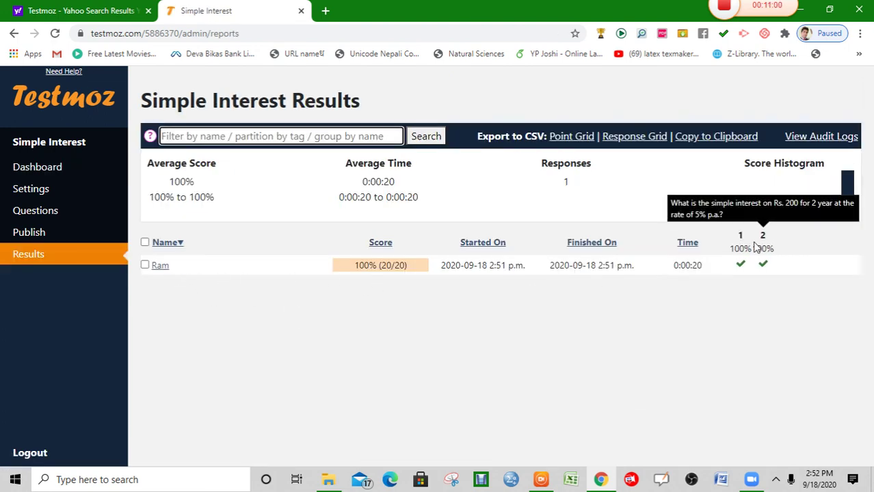
{"action": "mouse_move", "coordinate": [742, 270]}
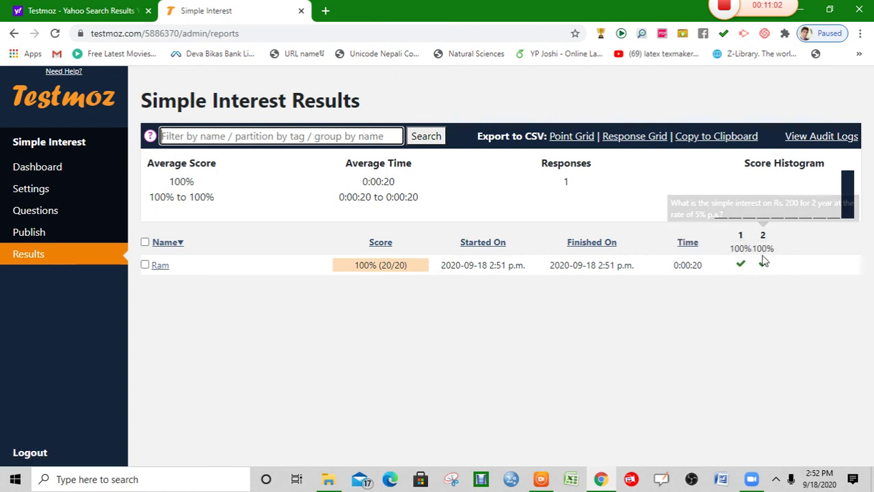